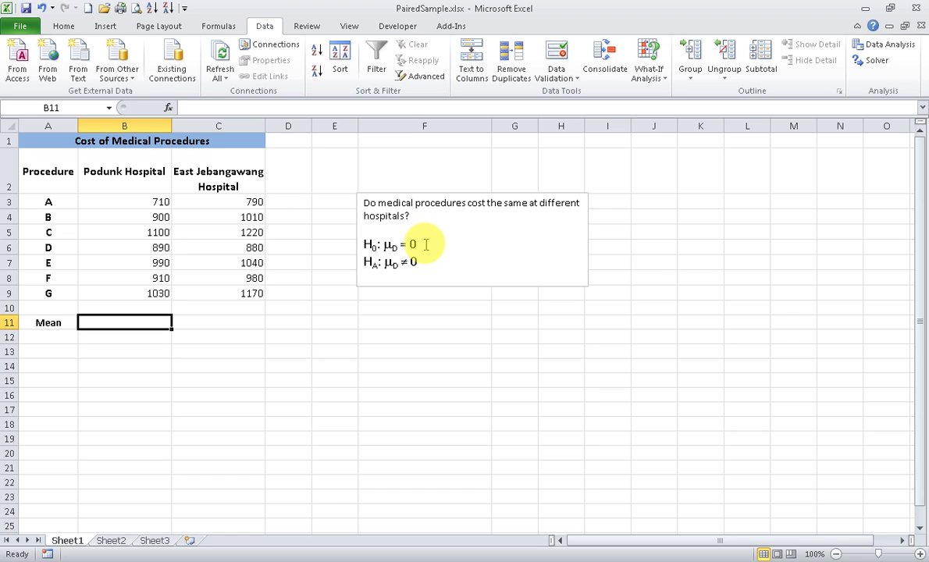
# Enter =AVERAGE(B3:B9) in B11 for Podunk's mean cost of 932.8571429
pyautogui.write('=aver')
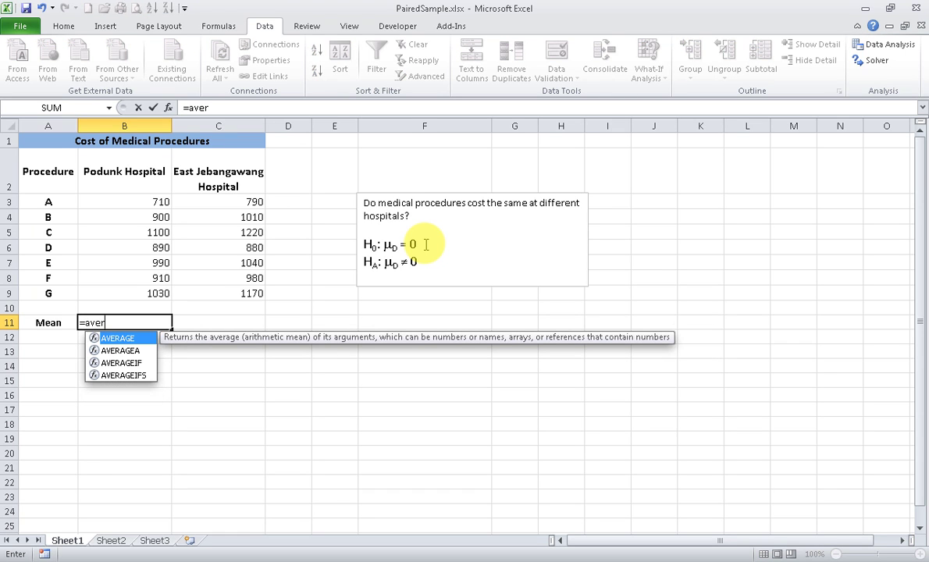
pyautogui.write('age(')
pyautogui.press('Up')
pyautogui.press('Up')
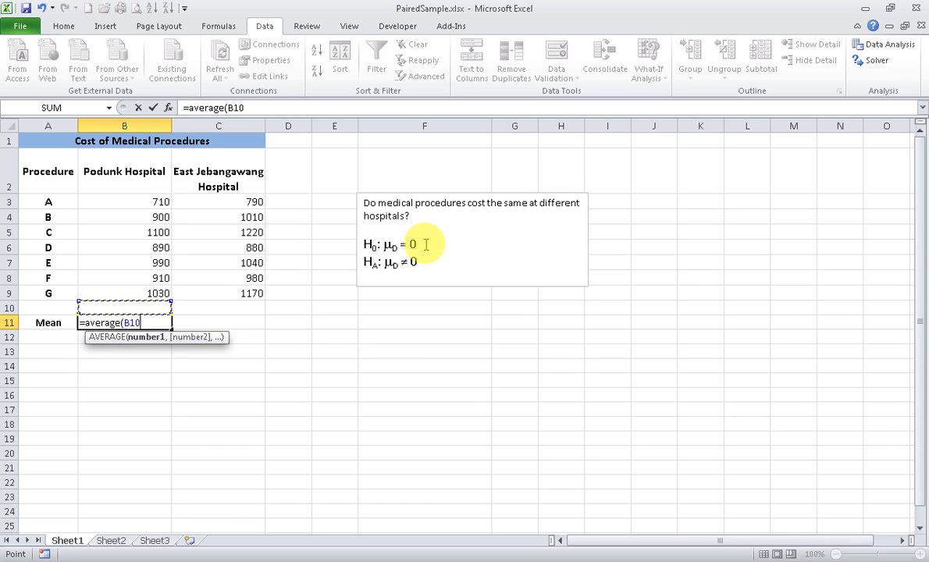
pyautogui.hotkey('shift', 'Up')
pyautogui.hotkey('shift', 'Up')
pyautogui.hotkey('shift', 'Up')
pyautogui.hotkey('shift', 'Up')
pyautogui.hotkey('shift', 'Up')
pyautogui.hotkey('shift', 'Up')
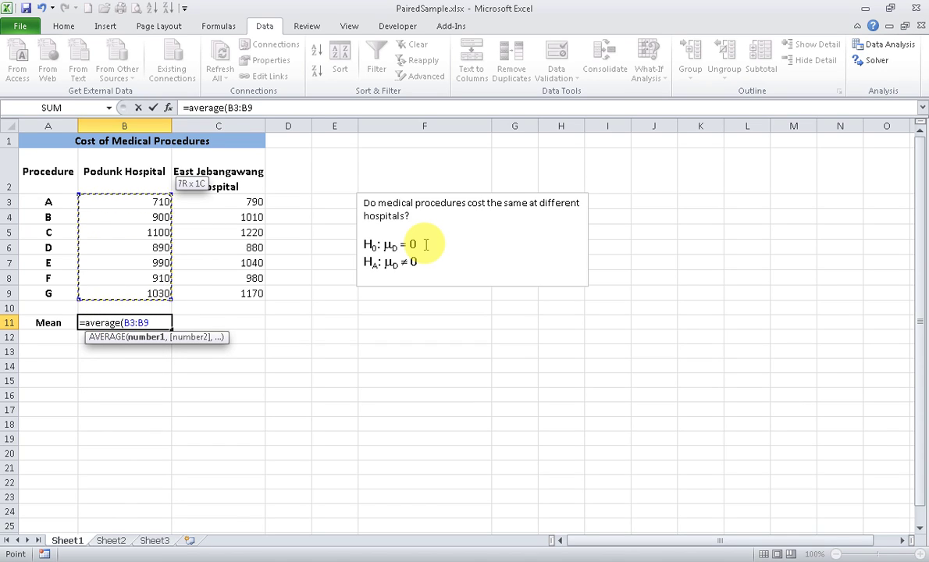
pyautogui.write(')')
pyautogui.press('Return')
# Enter =AVERAGE(C3:C9) in C11 for East Jebangawang's mean cost of 1012.857143
pyautogui.press('Up')
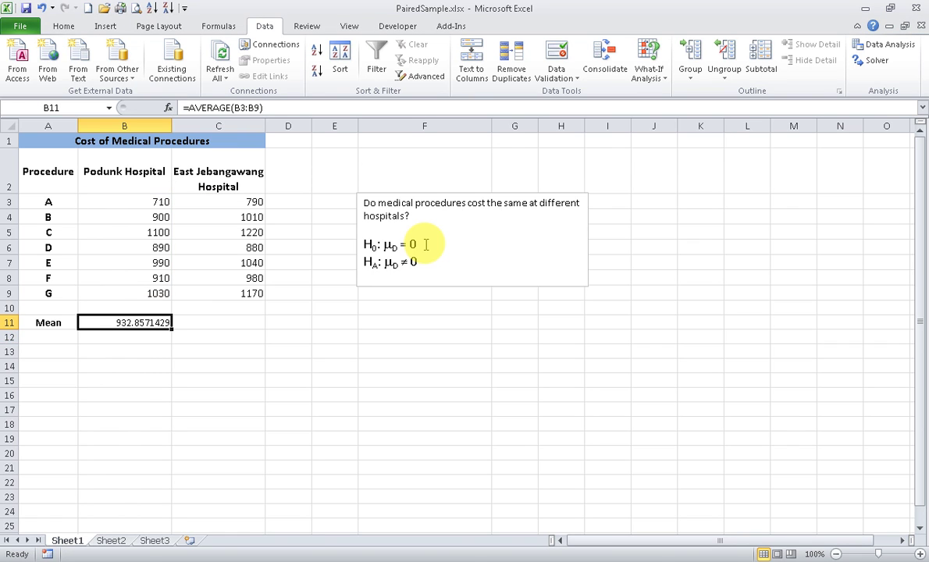
pyautogui.press('Right')
pyautogui.write('=')
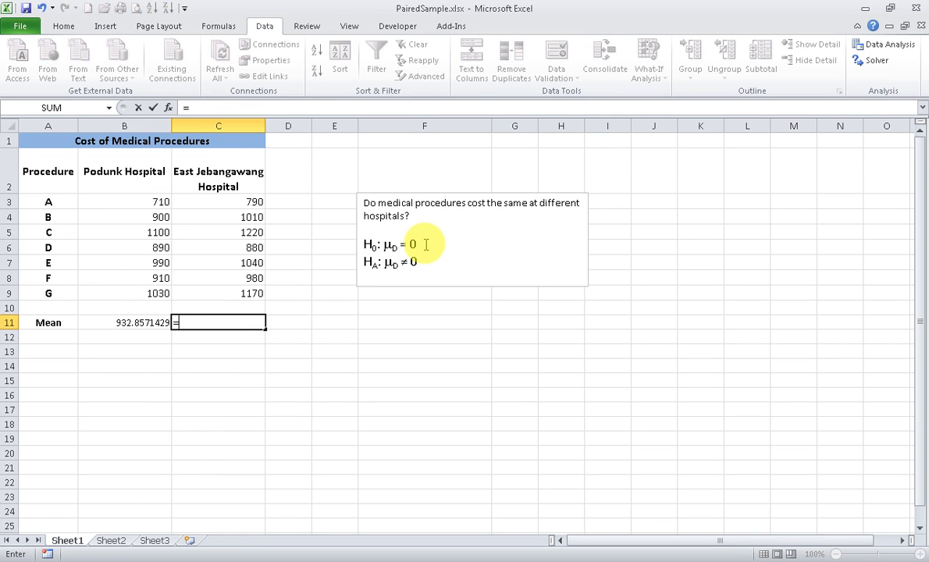
pyautogui.write('average(')
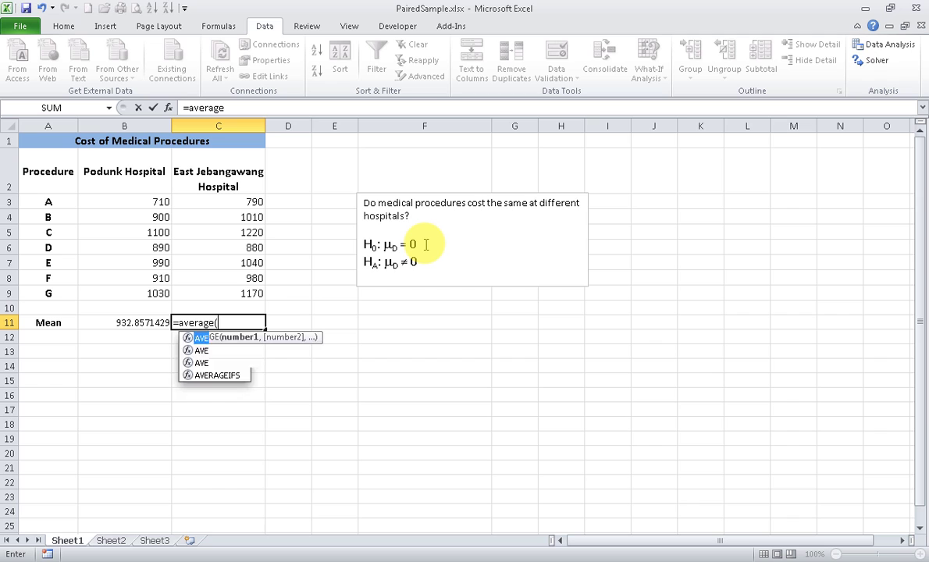
pyautogui.press('Up')
pyautogui.press('Up')
pyautogui.hotkey('shift', 'Up')
pyautogui.hotkey('shift', 'Up')
pyautogui.hotkey('shift', 'Up')
pyautogui.hotkey('shift', 'Up')
pyautogui.hotkey('shift', 'Up')
pyautogui.hotkey('shift', 'Up')
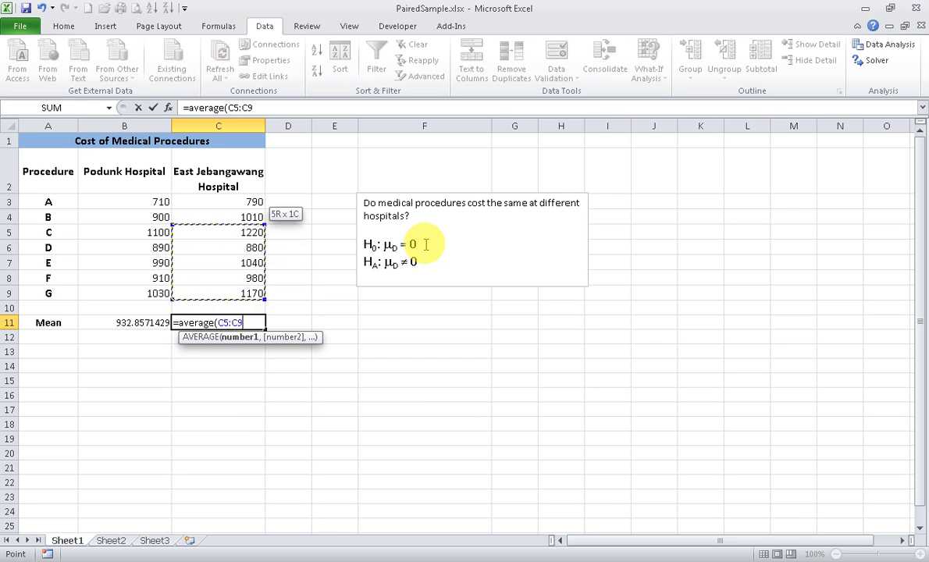
pyautogui.write(')')
pyautogui.press('Return')
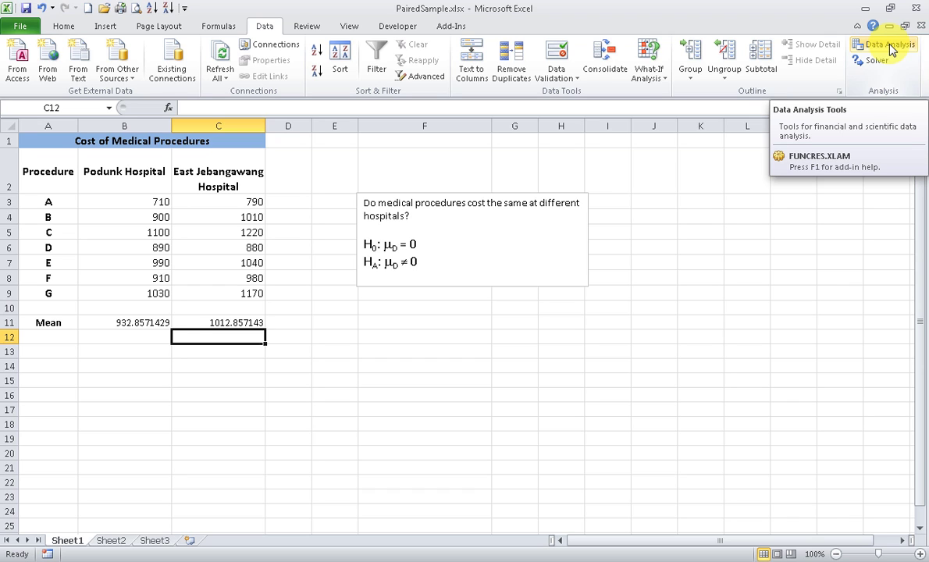
pyautogui.click(891, 49)
pyautogui.press('alt')
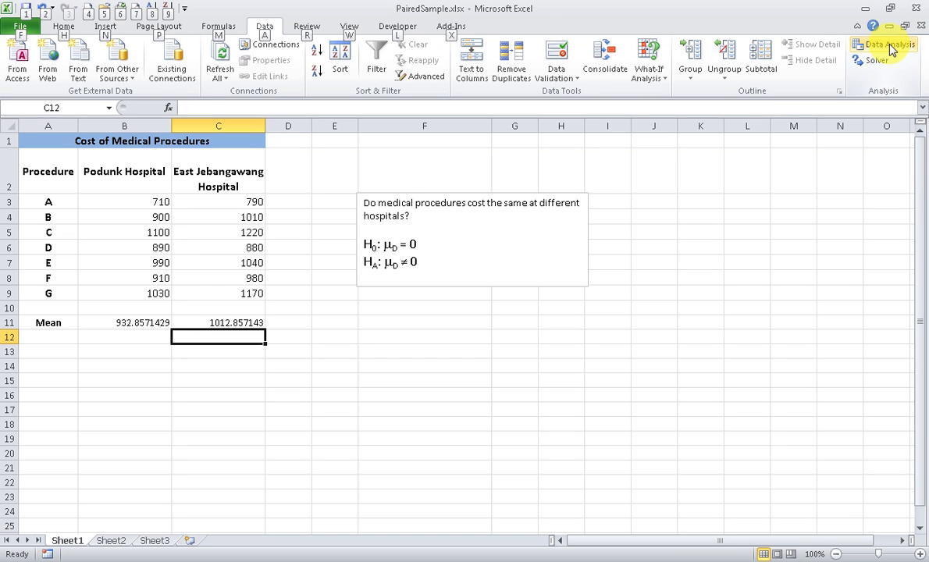
pyautogui.press('t')
pyautogui.press('i')
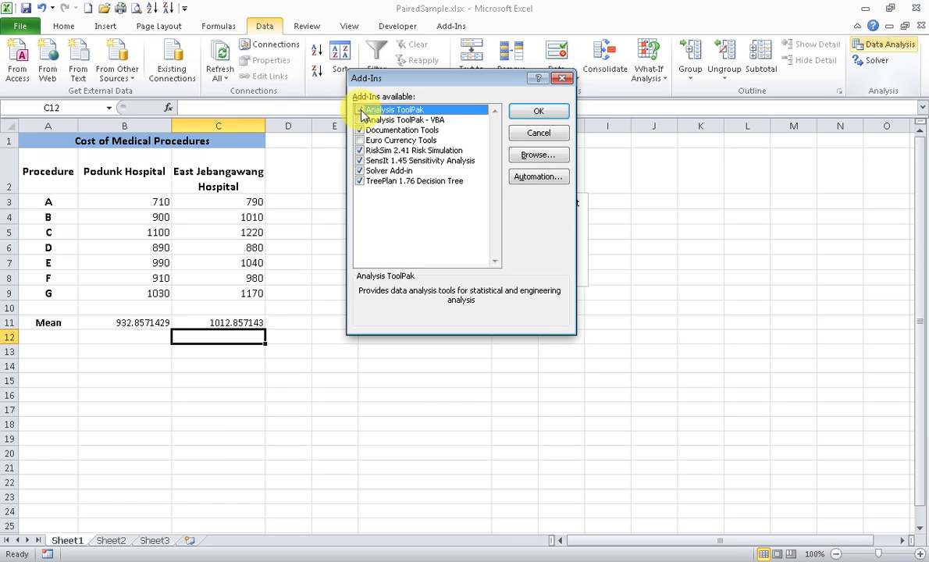
pyautogui.click(535, 114)
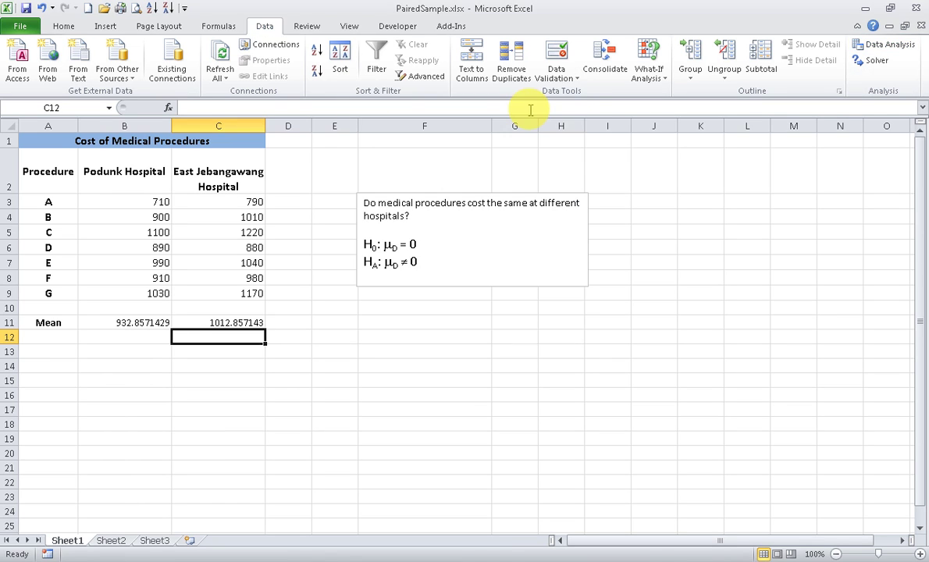
# Choose t-Test: Paired Two Sample for Means from the Data Analysis tools
pyautogui.click(876, 47)
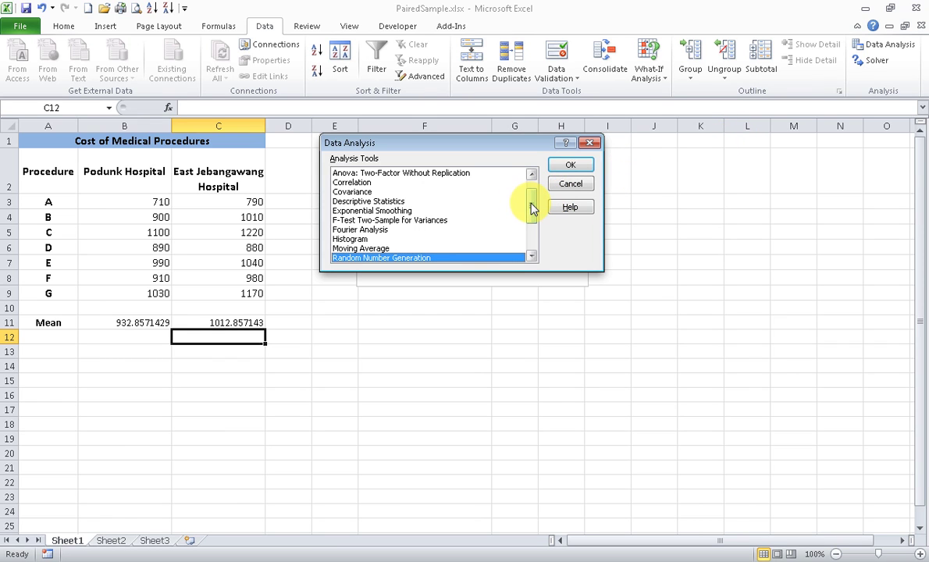
pyautogui.moveTo(532, 205); pyautogui.dragTo(535, 234)
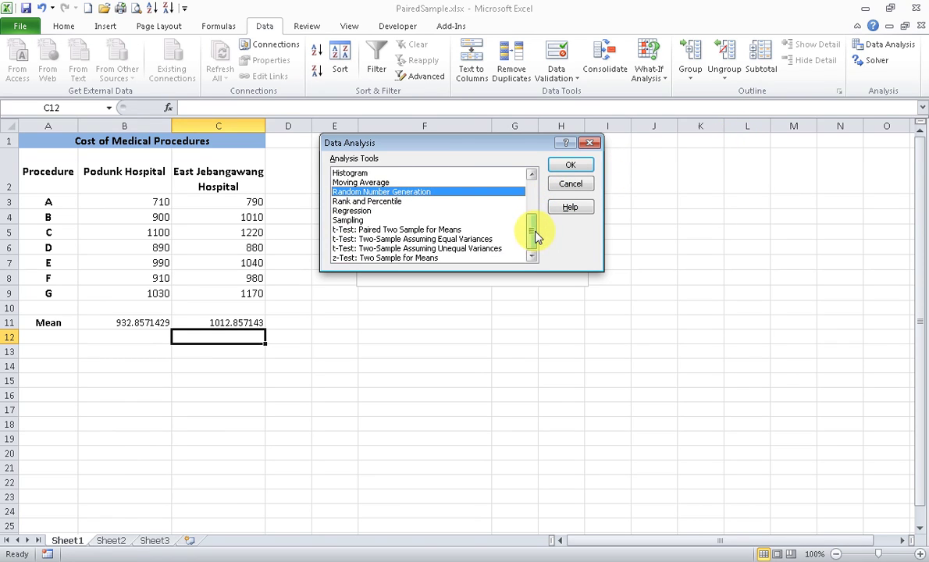
pyautogui.click(436, 232)
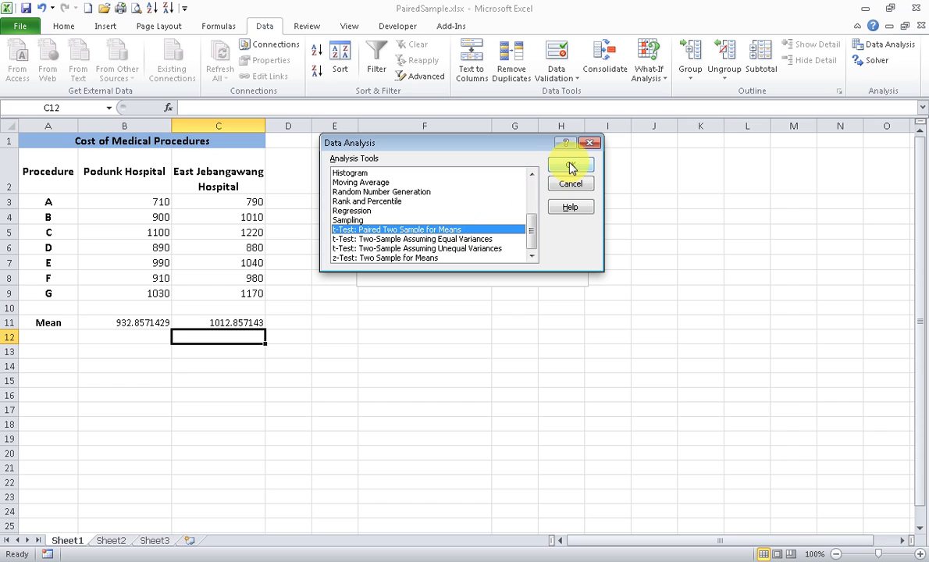
pyautogui.click(570, 167)
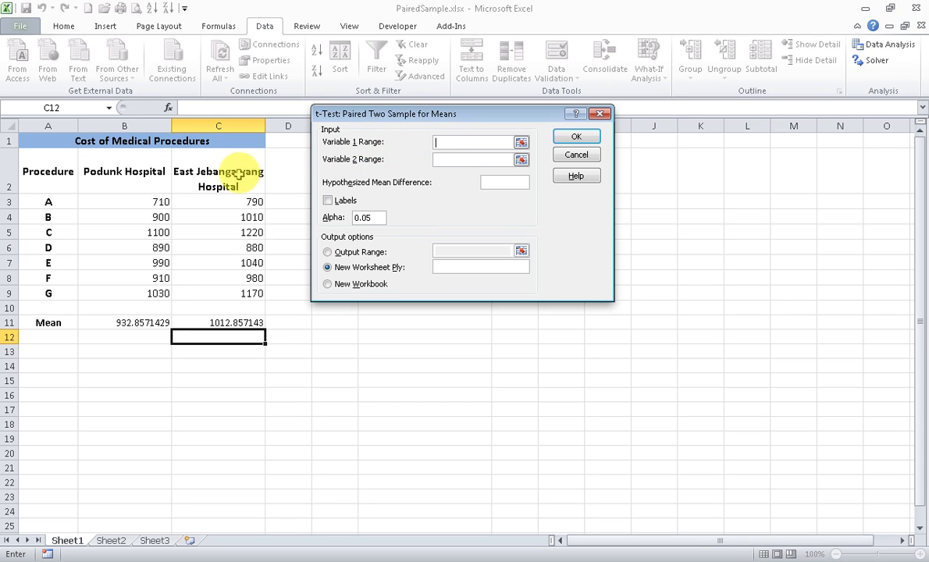
# Run the paired t-test on C2:C9 versus B2:B9 with labels and hypothesized difference 0
pyautogui.moveTo(230, 175); pyautogui.dragTo(243, 293)
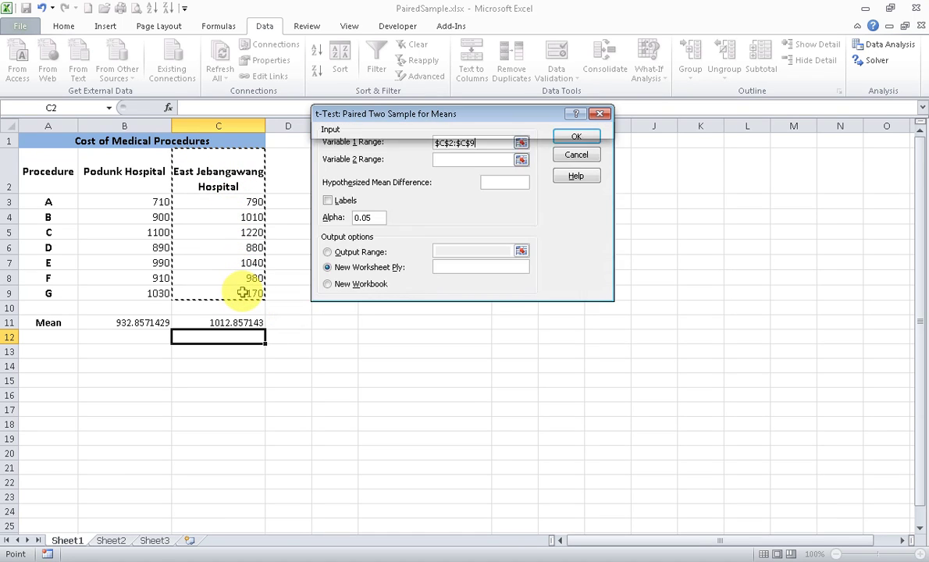
pyautogui.click(461, 160)
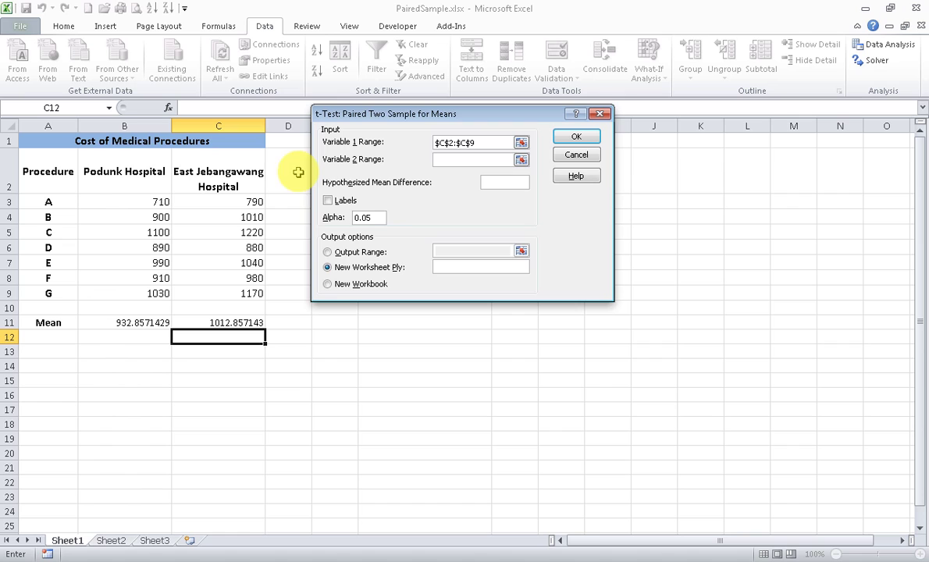
pyautogui.moveTo(127, 171); pyautogui.dragTo(138, 293)
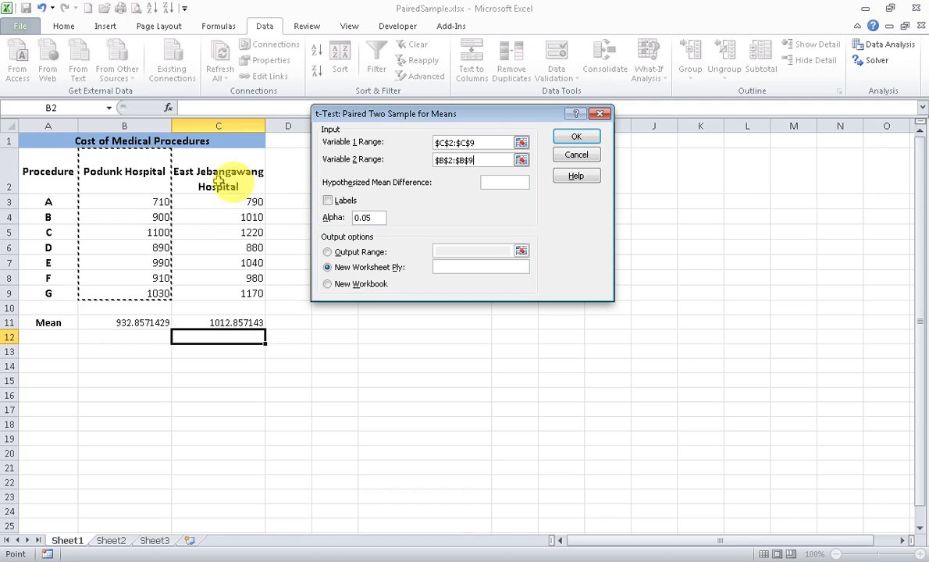
pyautogui.click(332, 201)
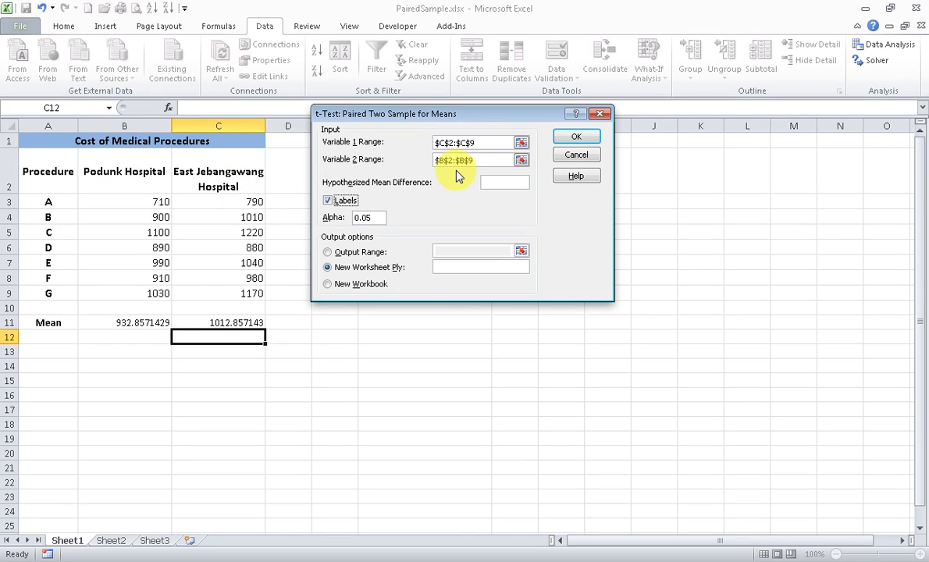
pyautogui.click(517, 180)
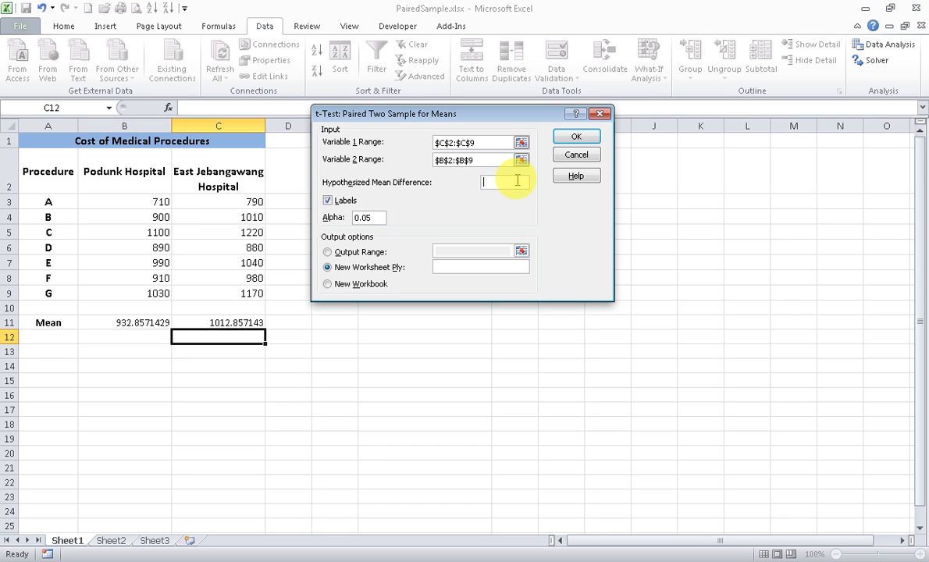
pyautogui.write('0')
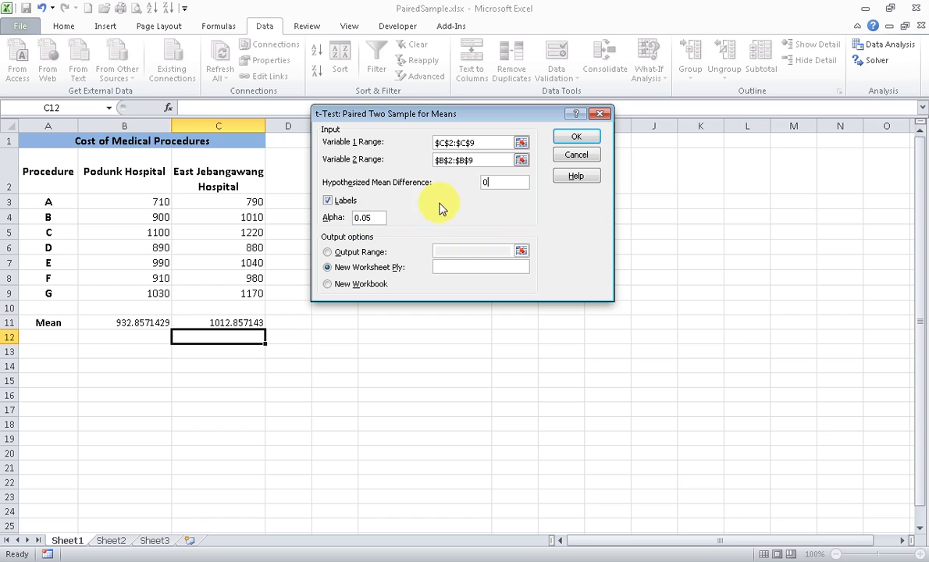
pyautogui.click(568, 141)
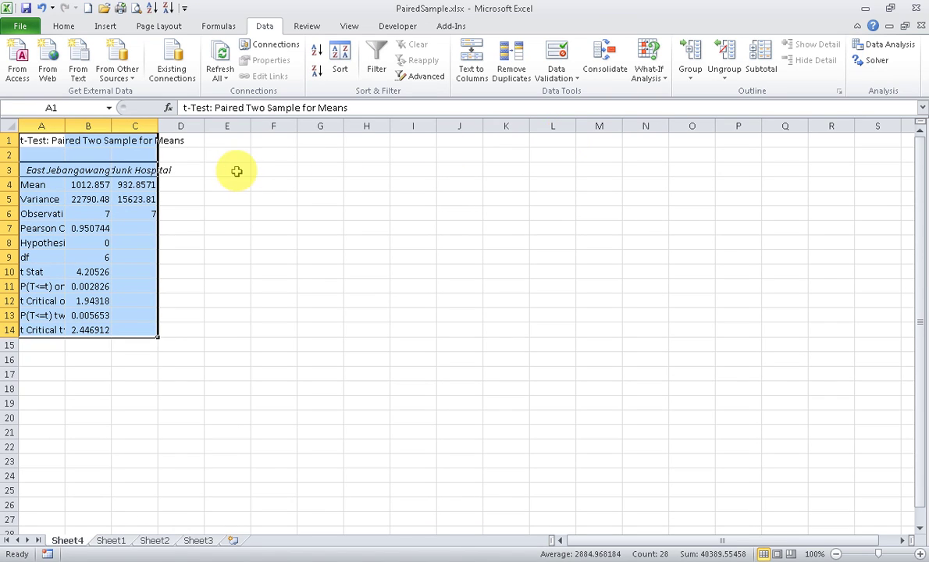
# Autofit columns A, B and C of the t-test output and zoom in the view
pyautogui.doubleClick(65, 126)
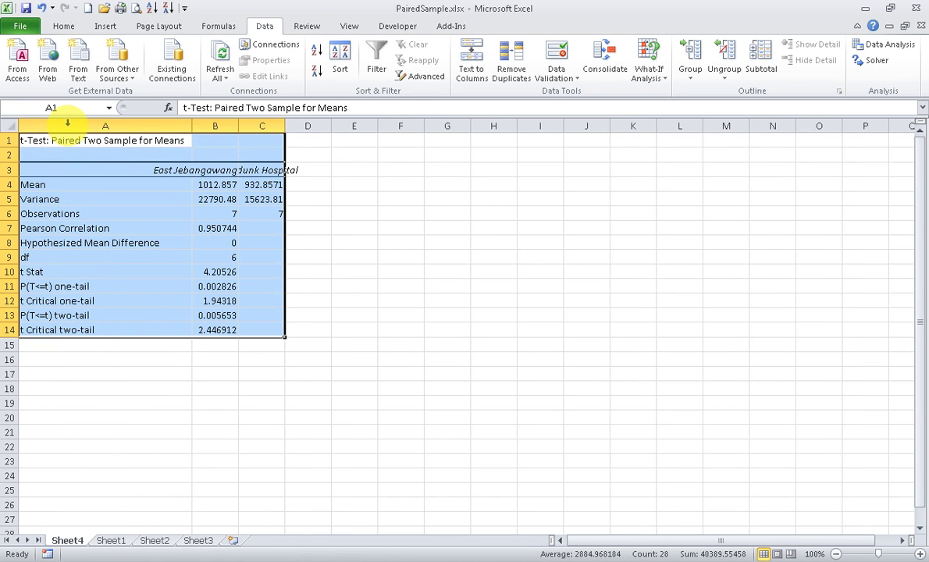
pyautogui.doubleClick(239, 125)
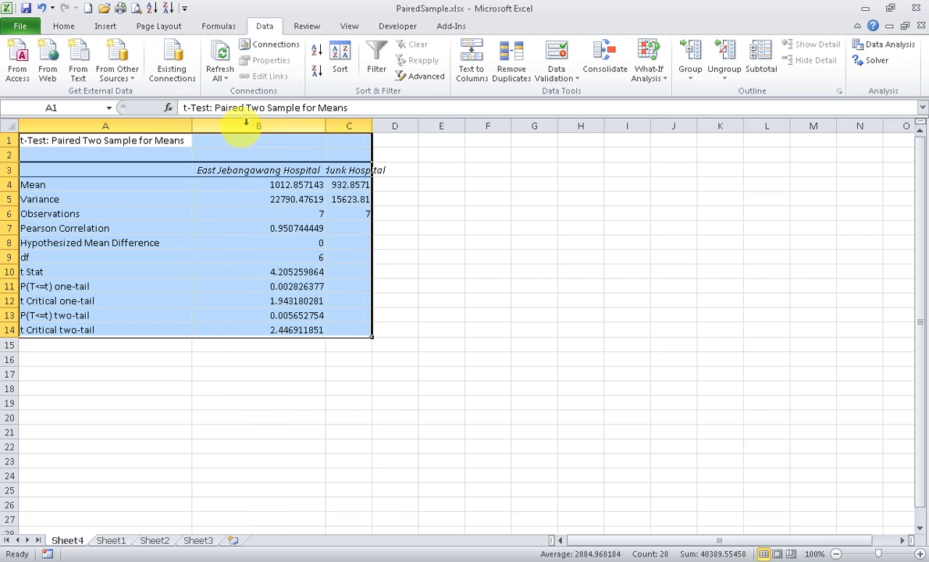
pyautogui.doubleClick(371, 125)
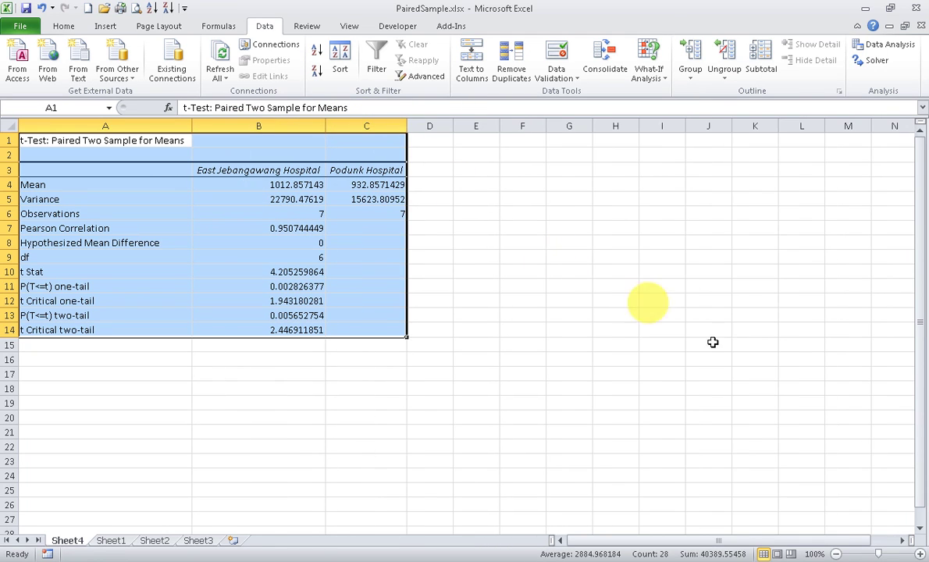
pyautogui.click(922, 553)
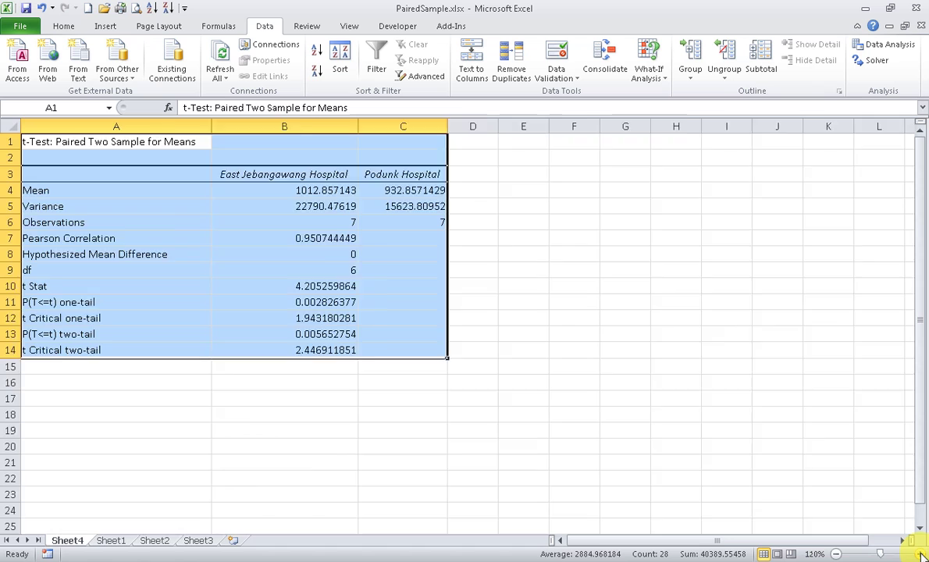
pyautogui.click(922, 554)
pyautogui.click(922, 553)
pyautogui.click(922, 554)
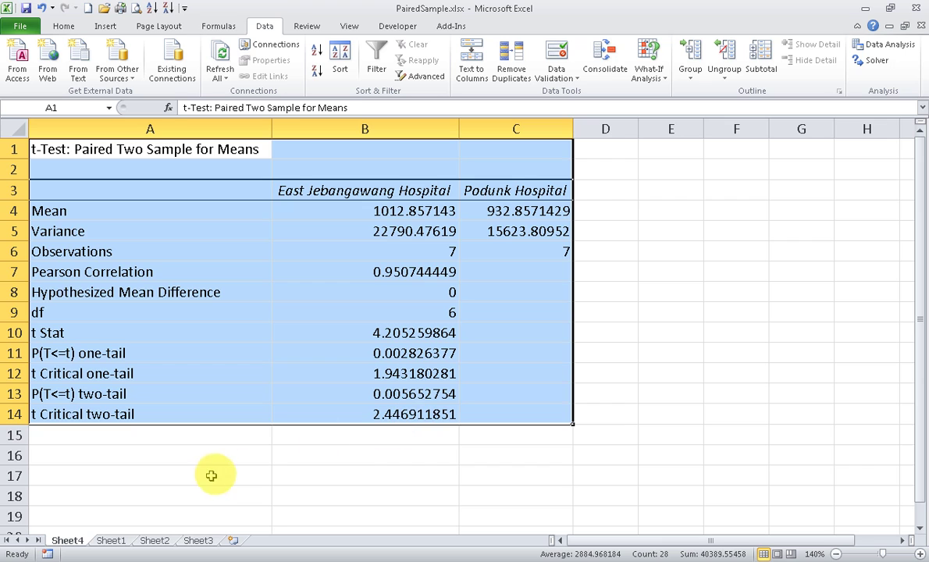
# On Sheet1, move the hypothesis question text box to the right
pyautogui.click(111, 541)
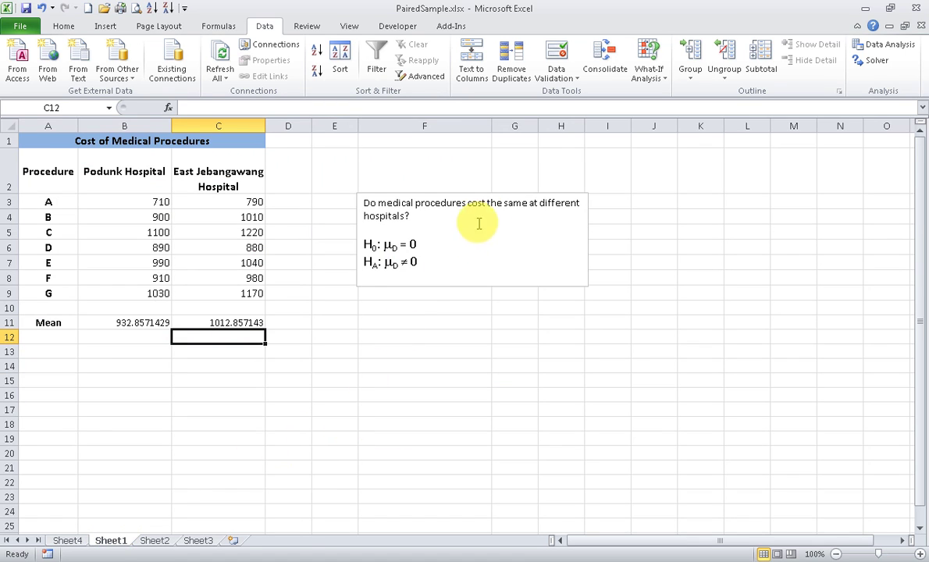
pyautogui.click(452, 203)
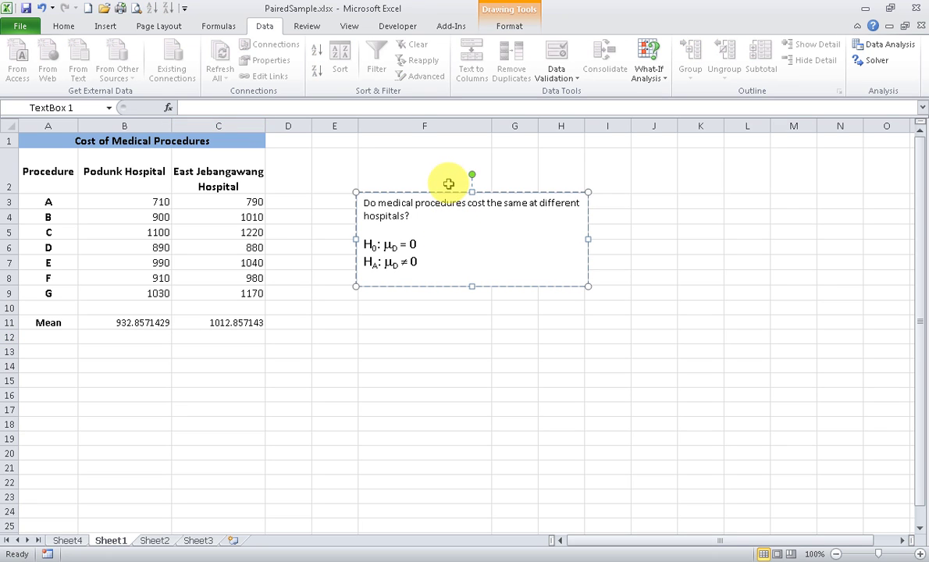
pyautogui.moveTo(449, 185); pyautogui.dragTo(666, 176)
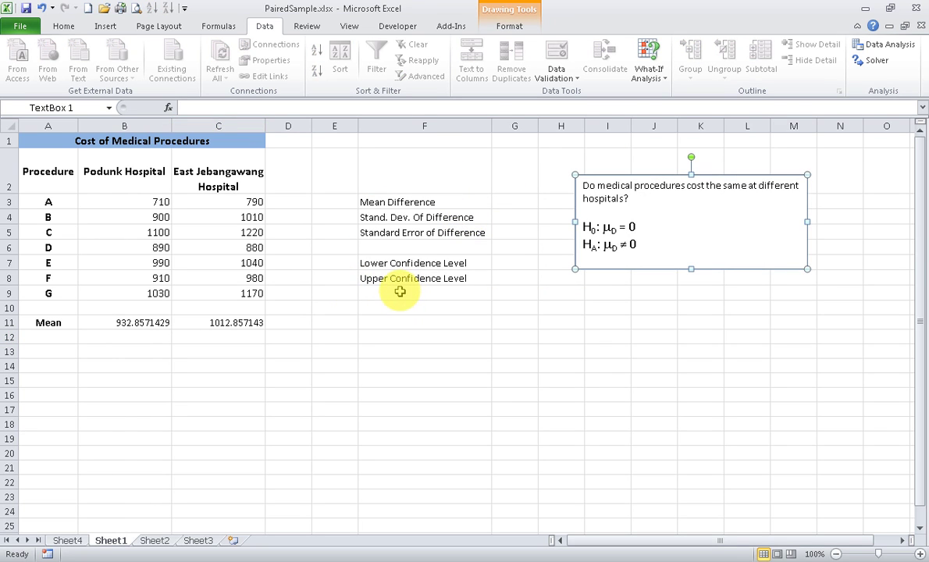
# Label F6 'T alpha half 95% CI', enter 2.4469 in G6, and shift the question box further right
pyautogui.click(382, 245)
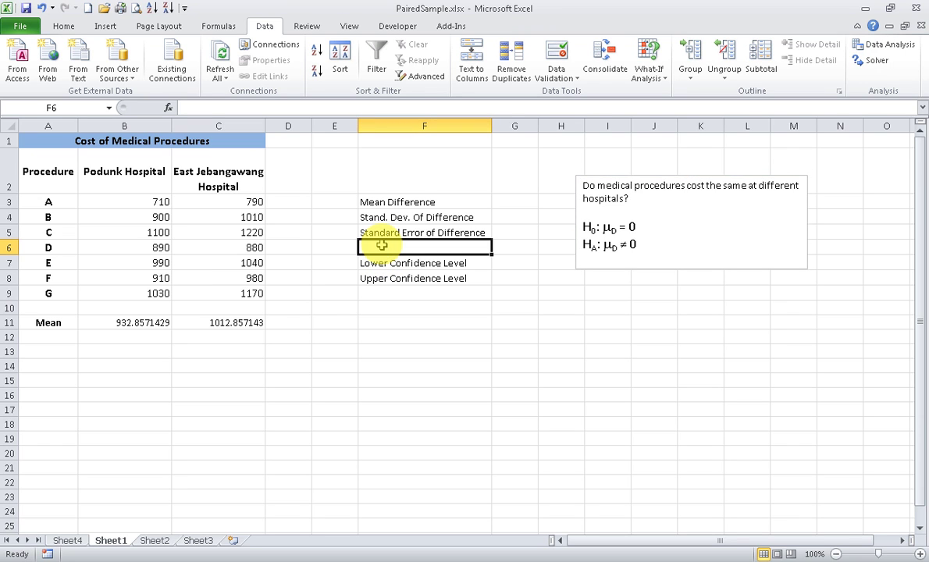
pyautogui.write('T')
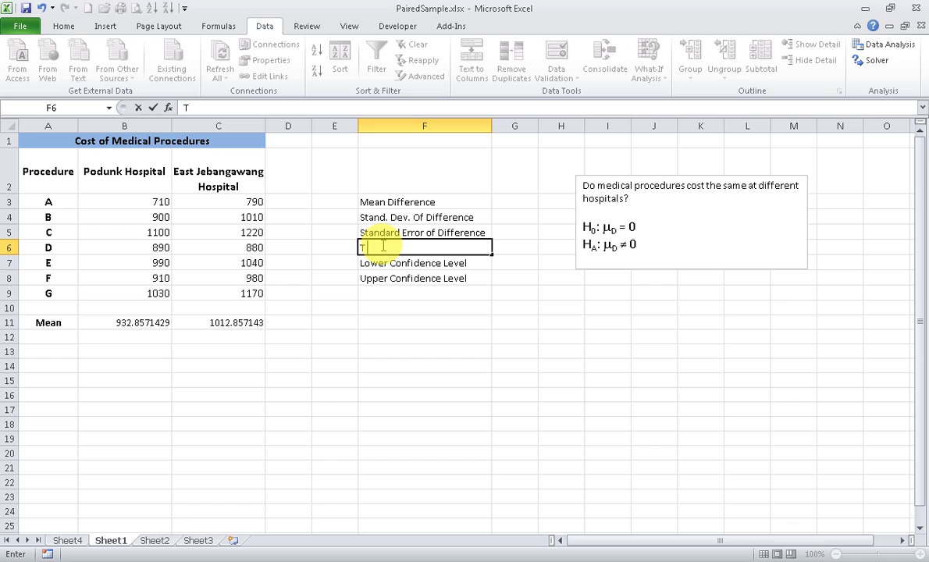
pyautogui.write(' ap')
pyautogui.press('BackSpace')
pyautogui.write('lpha half')
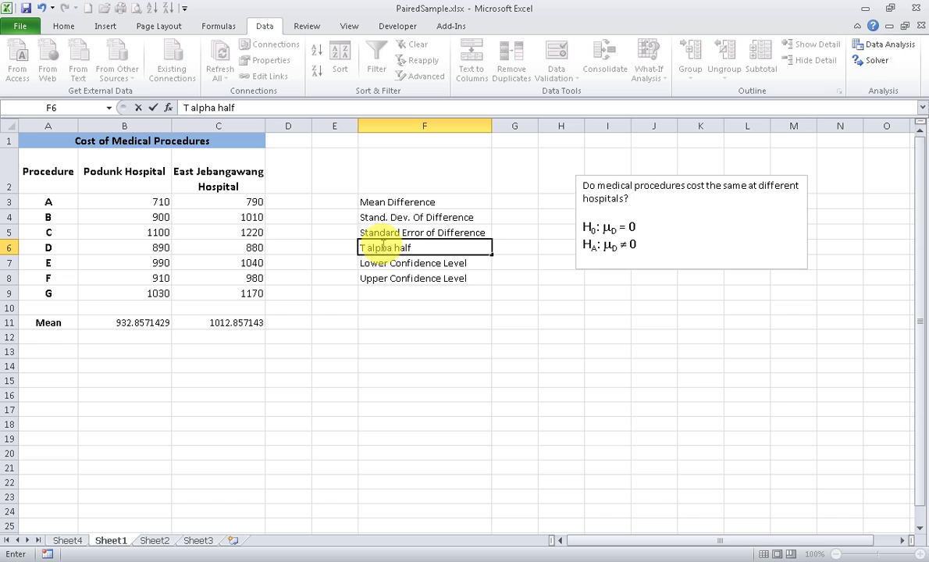
pyautogui.write(' 95% CI')
pyautogui.press('Tab')
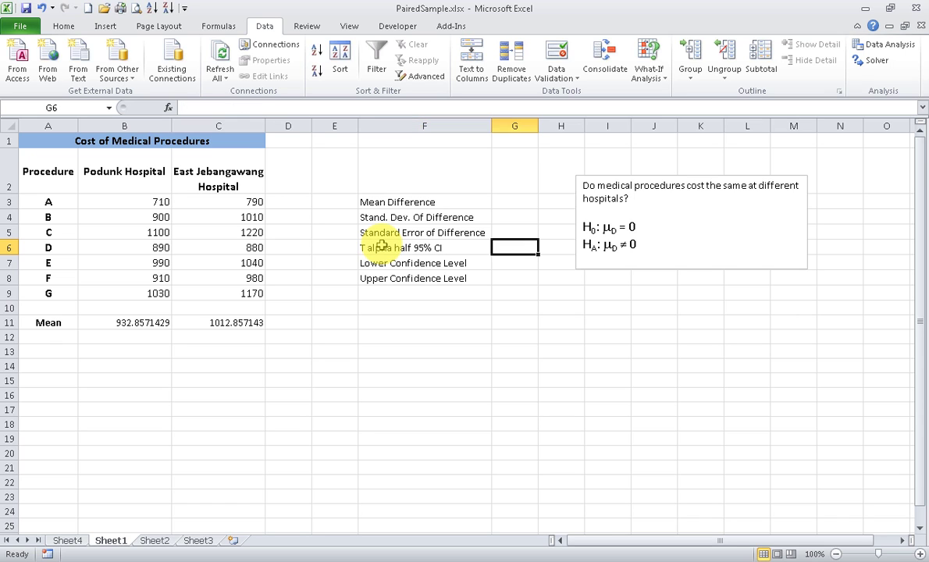
pyautogui.write('2.4469')
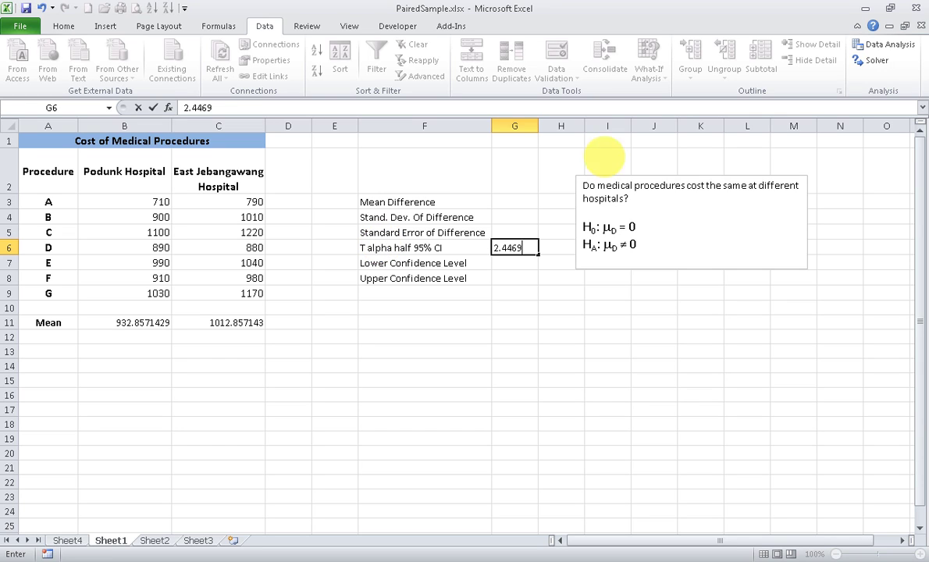
pyautogui.click(719, 176)
pyautogui.moveTo(719, 177); pyautogui.dragTo(799, 165)
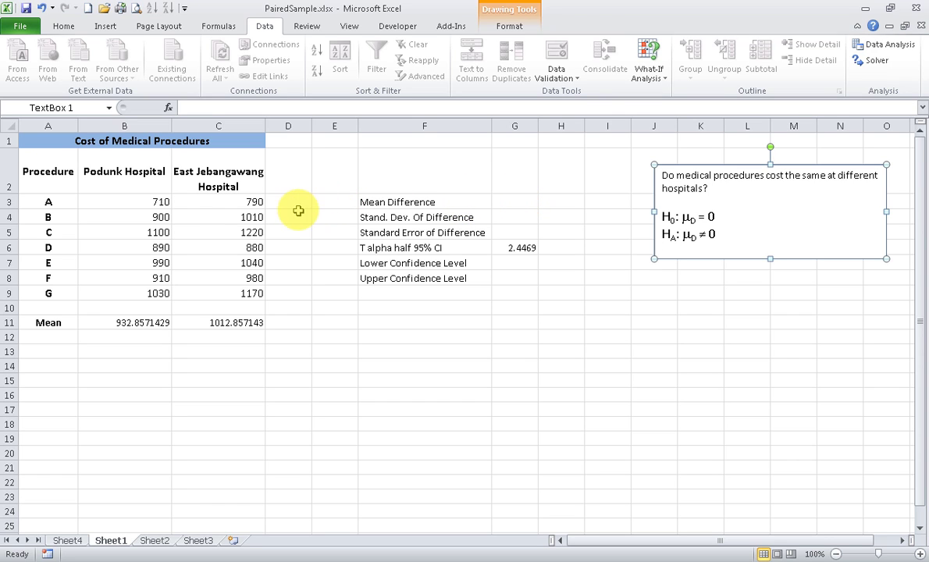
# Head column D 'Difference' and widen the column so the heading fits
pyautogui.click(294, 175)
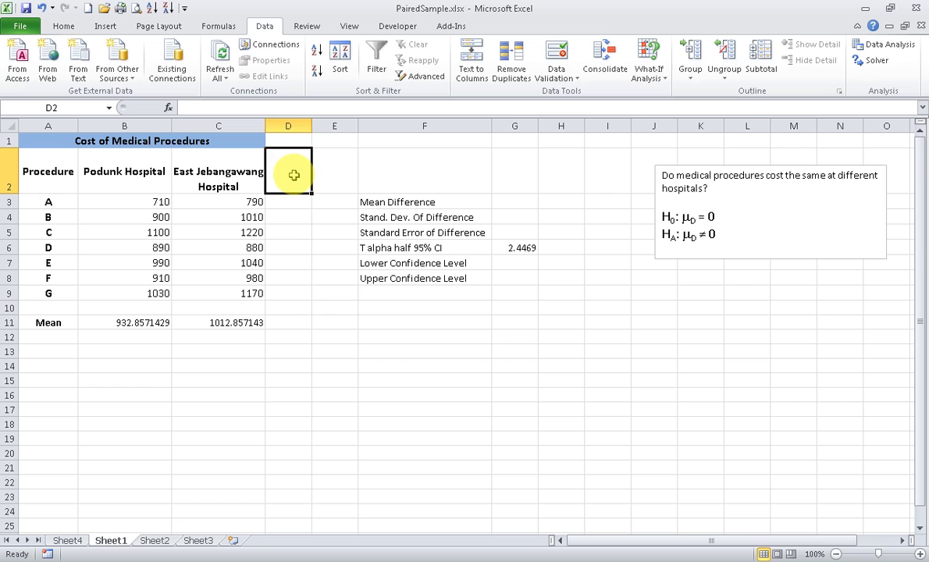
pyautogui.write('Differen')
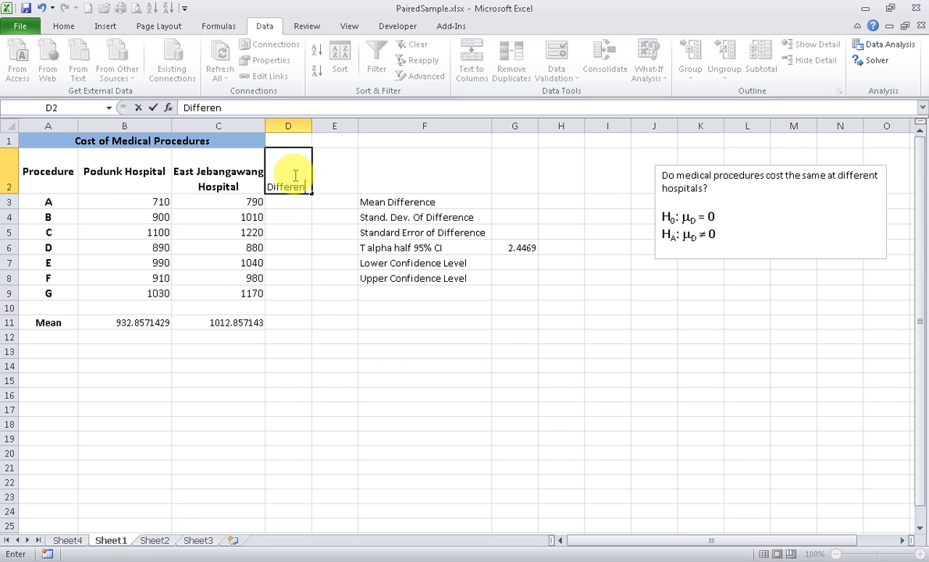
pyautogui.write('ce')
pyautogui.press('Return')
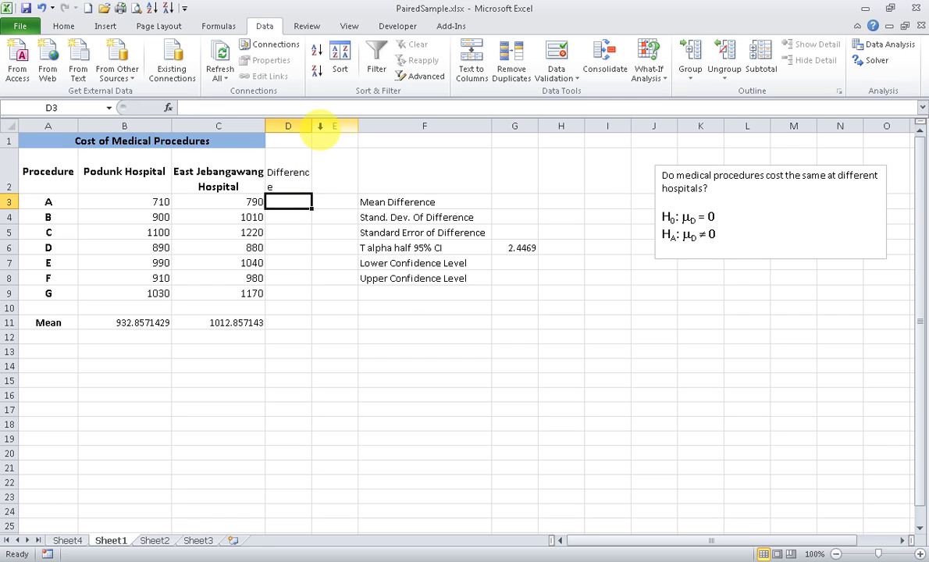
pyautogui.rightClick(311, 126)
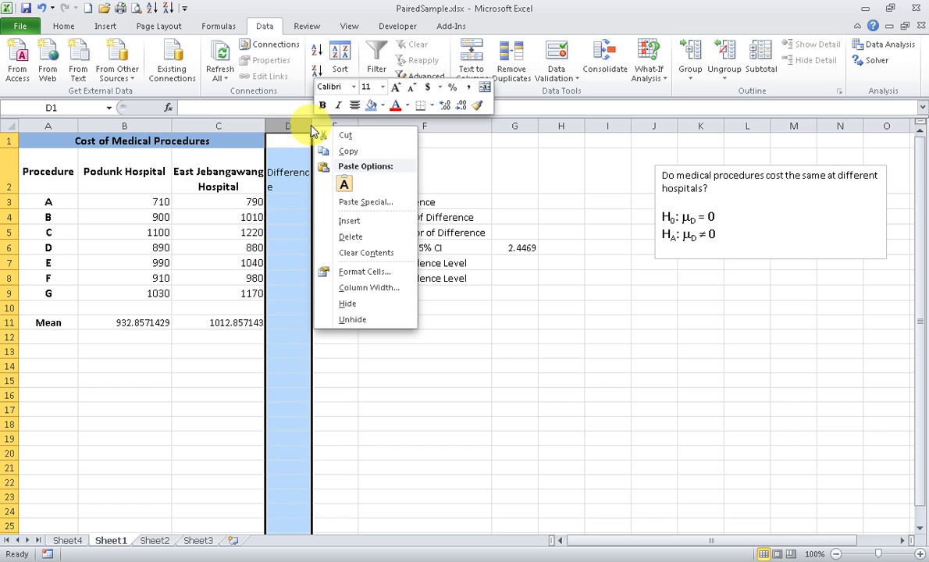
pyautogui.click(311, 125)
pyautogui.moveTo(312, 125); pyautogui.dragTo(323, 125)
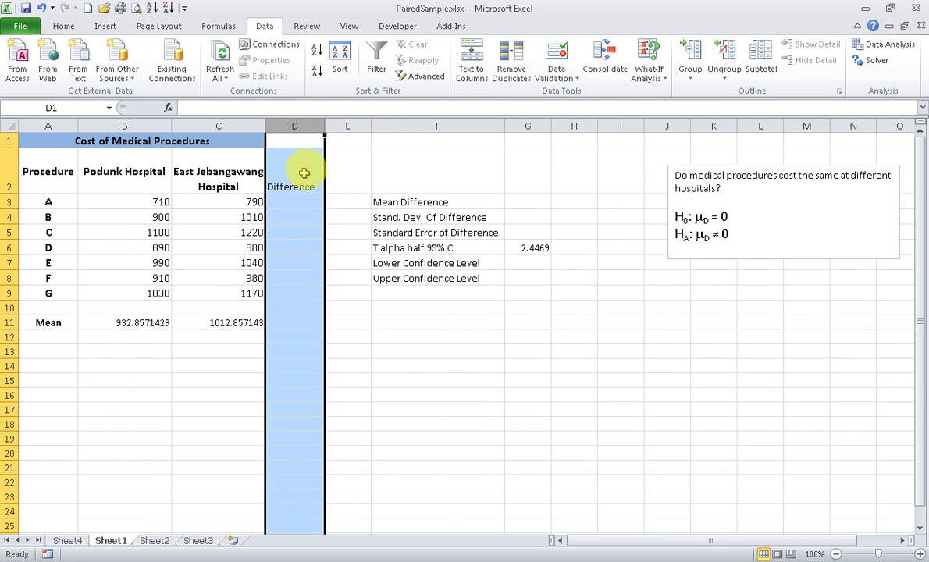
# Enter =C3-B3 in D3 and fill it down to D9, giving 80, 110, 120, -10, 50, 70, 140
pyautogui.click(300, 203)
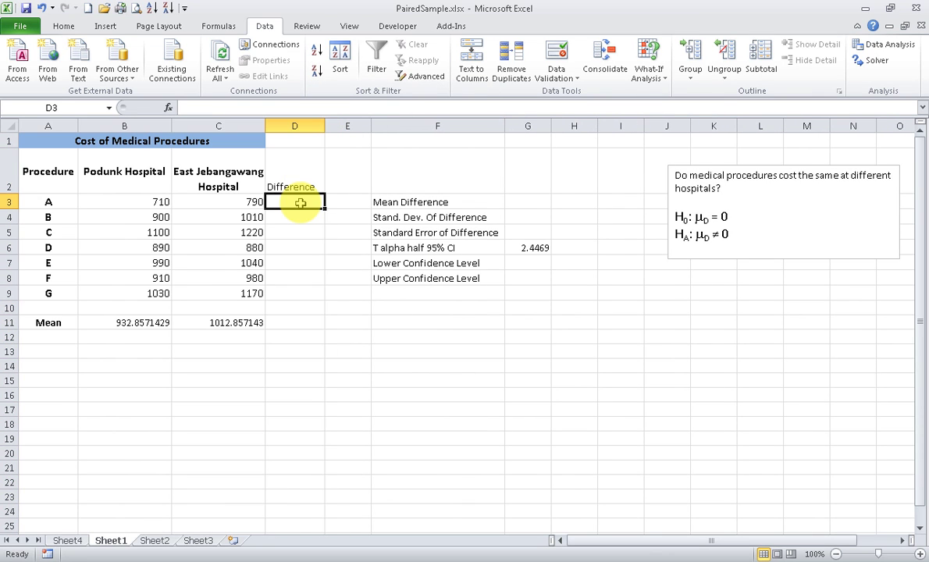
pyautogui.write('=')
pyautogui.press('Left')
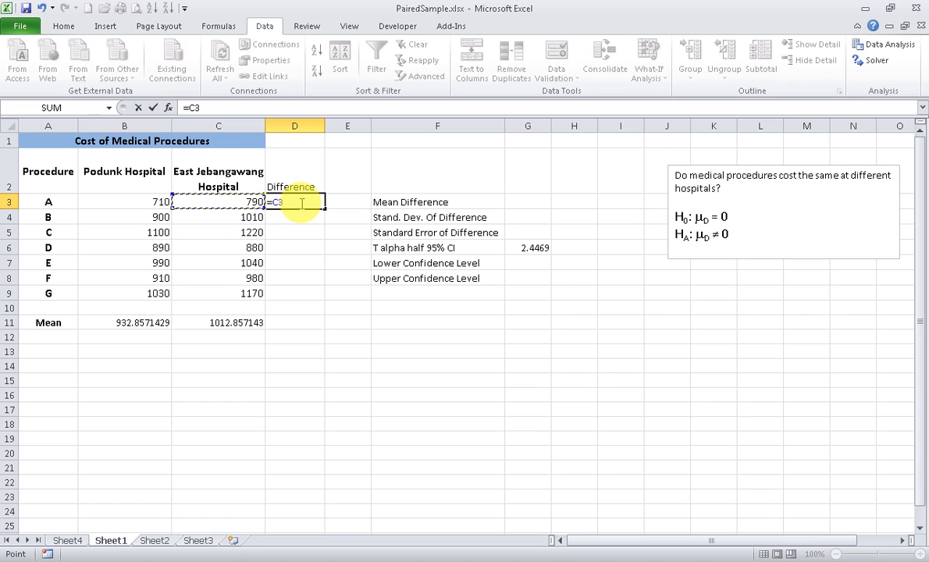
pyautogui.write('=')
pyautogui.press('Left')
pyautogui.press('Right')
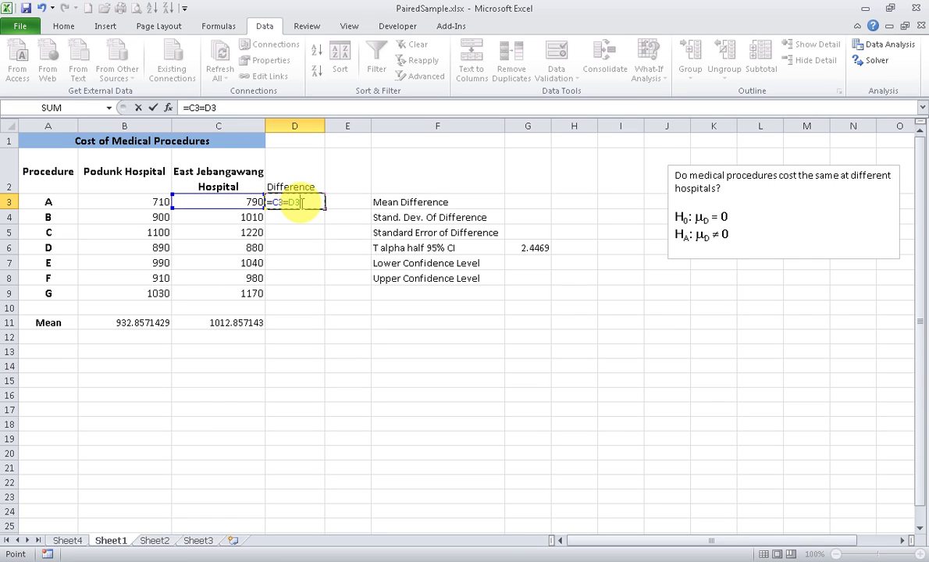
pyautogui.press('BackSpace')
pyautogui.press('BackSpace')
pyautogui.press('BackSpace')
pyautogui.write('-')
pyautogui.press('Left')
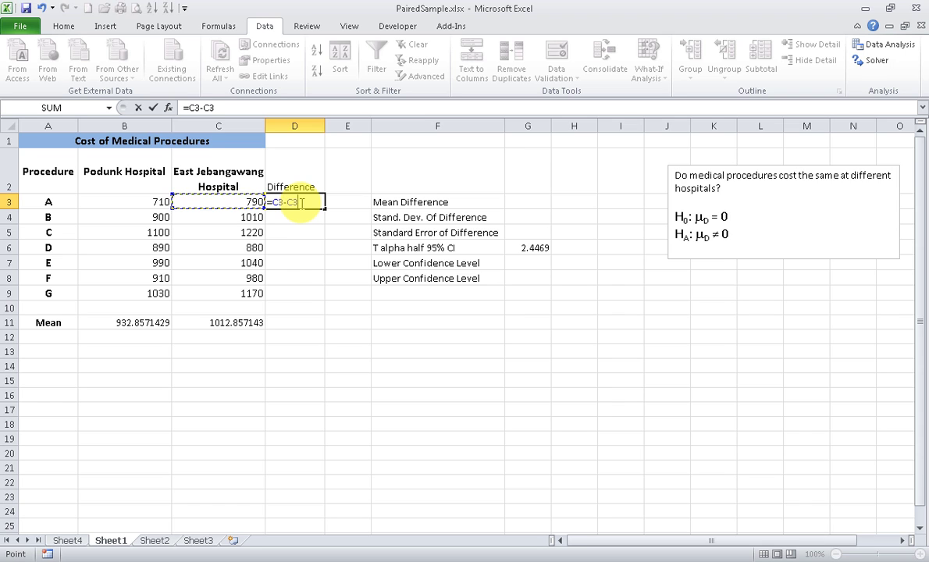
pyautogui.press('Left')
pyautogui.press('Return')
pyautogui.click(300, 203)
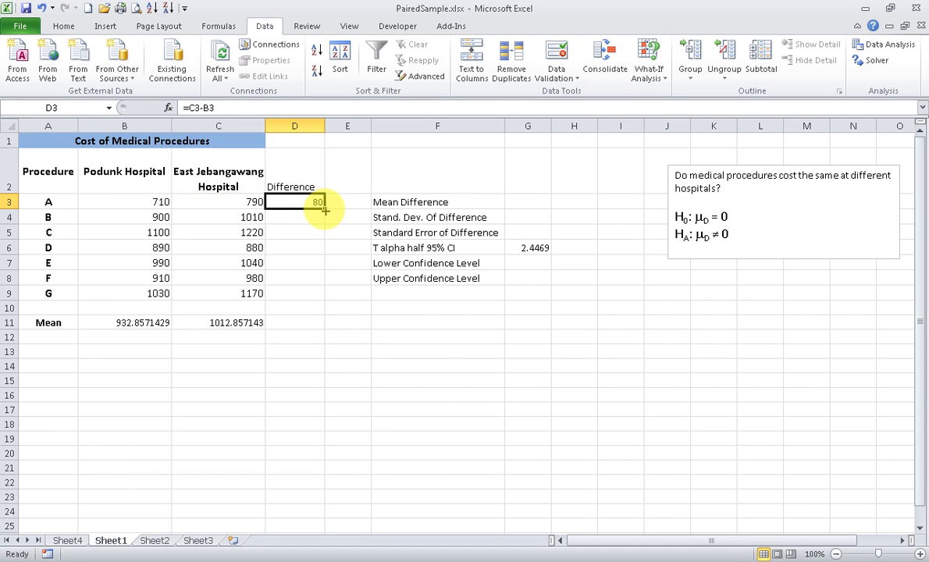
pyautogui.moveTo(325, 208); pyautogui.dragTo(323, 294)
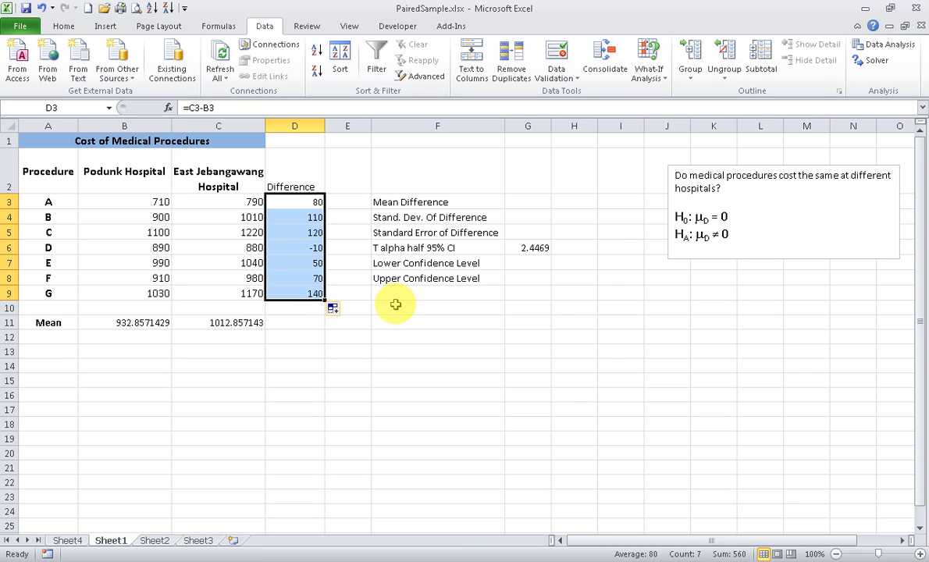
# Enter =AVERAGE(D3:D9) in G3, giving a mean difference of 80
pyautogui.click(535, 204)
pyautogui.write('=aver')
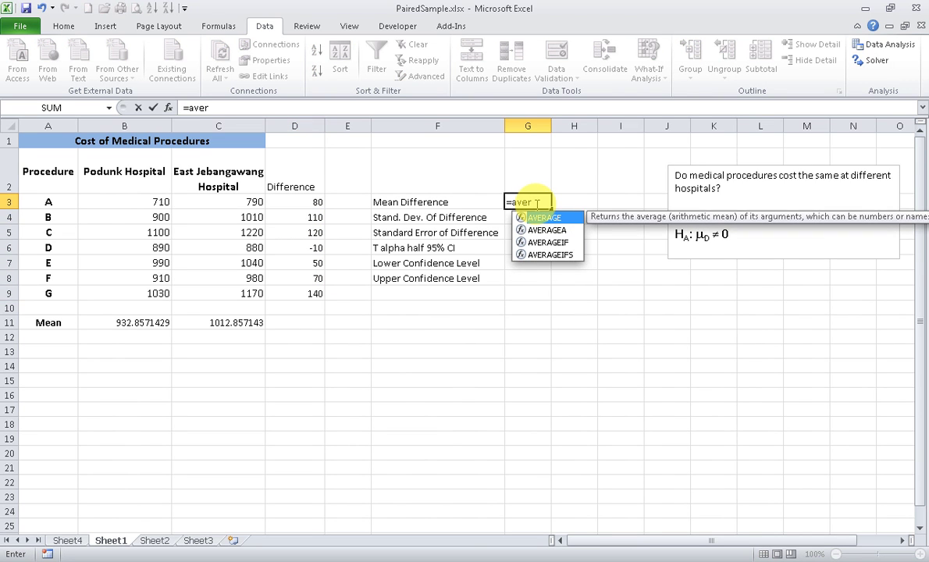
pyautogui.press('Down')
pyautogui.press('Up')
pyautogui.press('Tab')
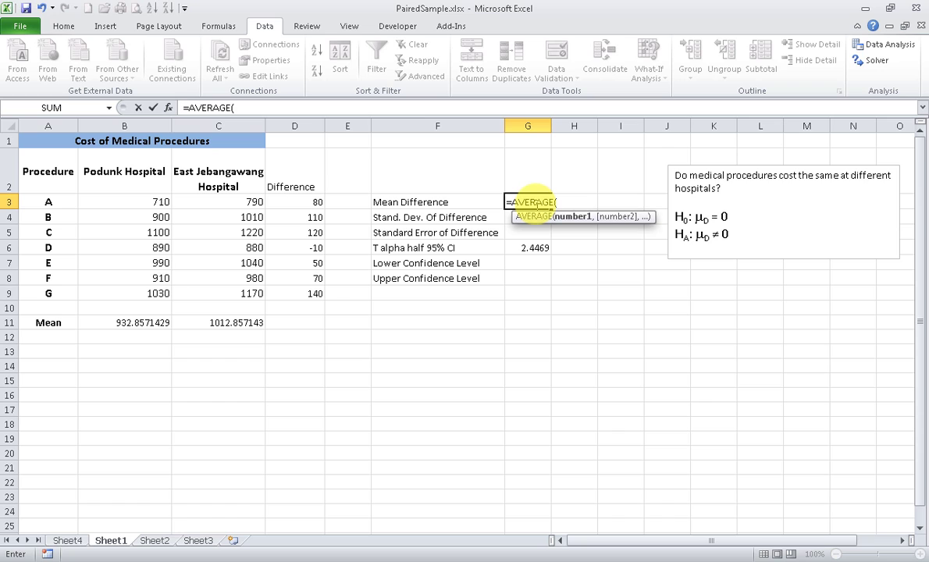
pyautogui.moveTo(308, 201); pyautogui.dragTo(311, 295)
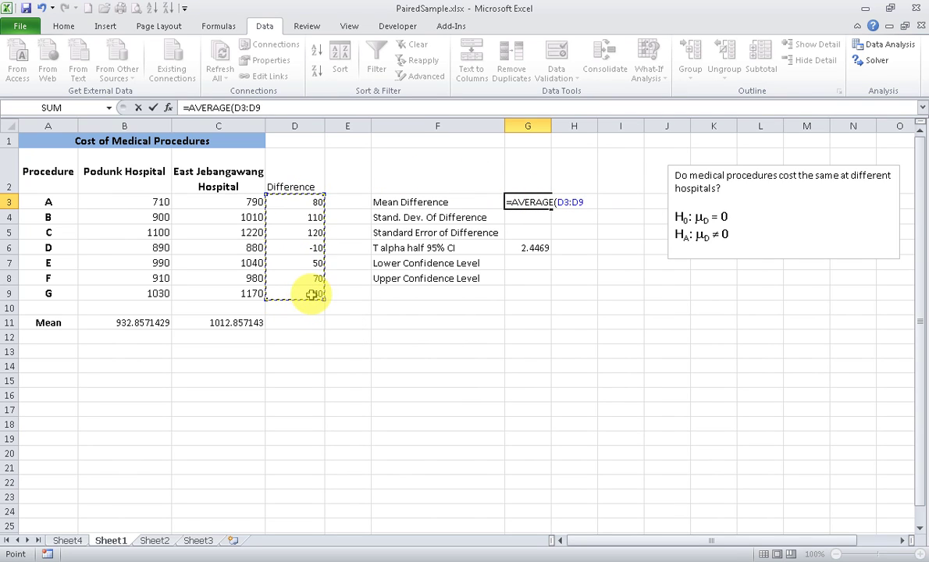
pyautogui.write(')')
pyautogui.press('Return')
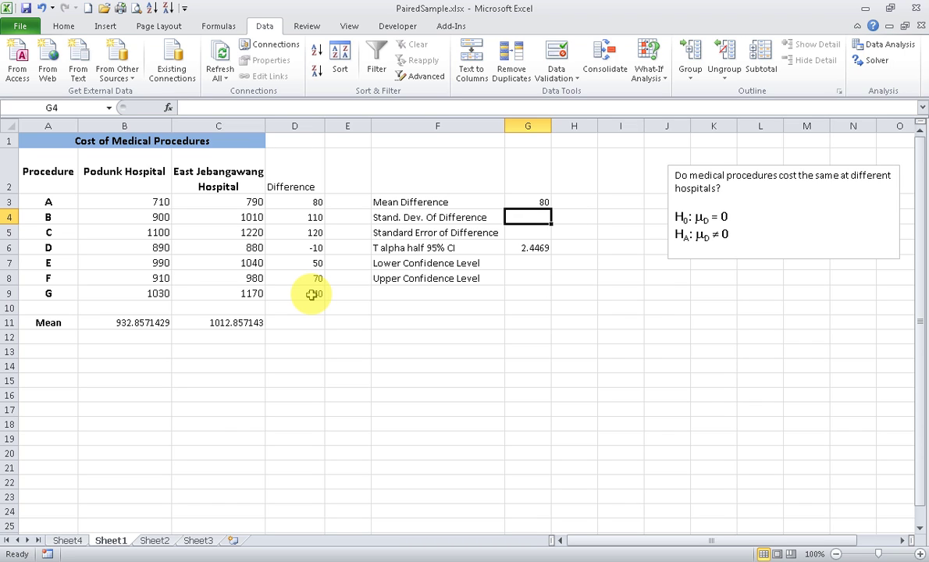
# Enter =STDEV.S(D3:D9) in G4, giving a standard deviation of 50.33223
pyautogui.write('=st')
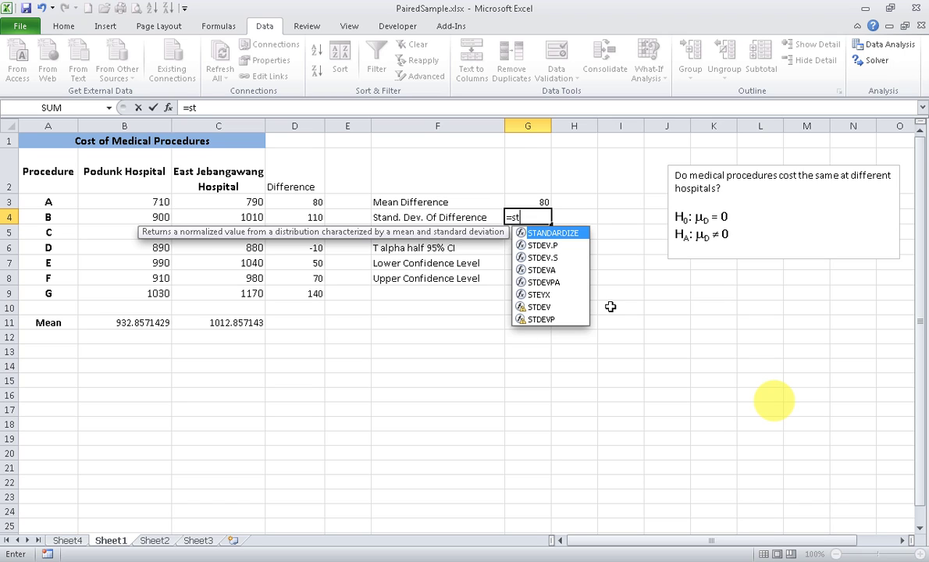
pyautogui.press('Down')
pyautogui.press('Down')
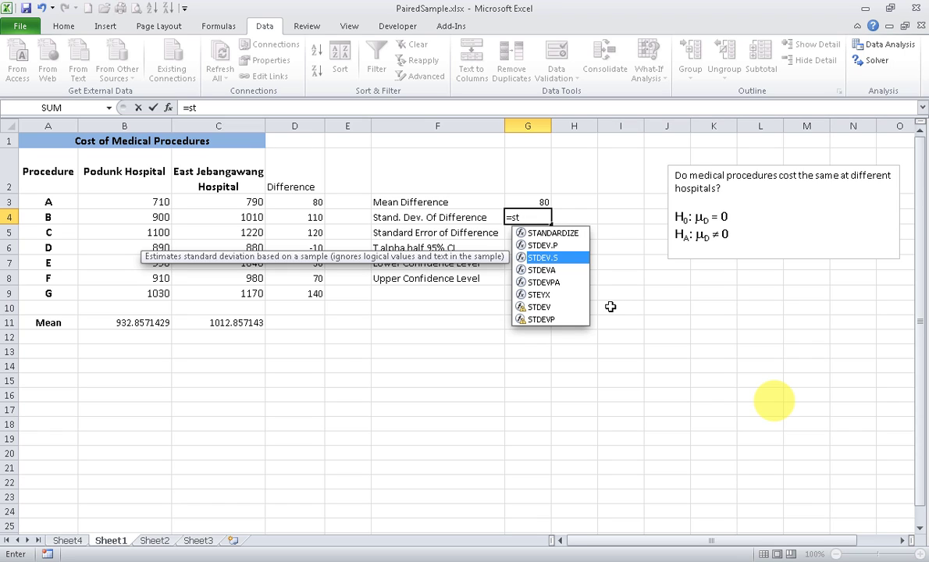
pyautogui.press('Tab')
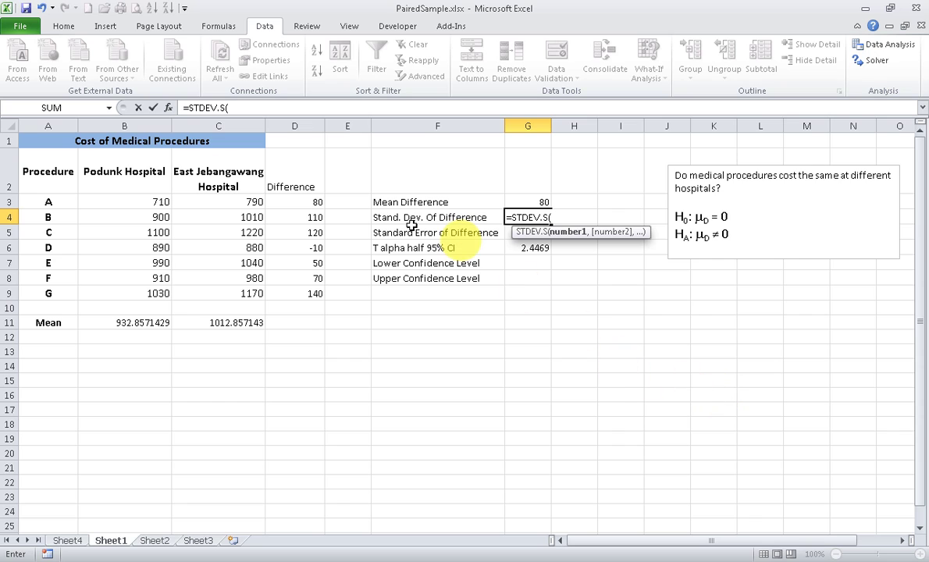
pyautogui.moveTo(314, 200); pyautogui.dragTo(320, 294)
pyautogui.write(')')
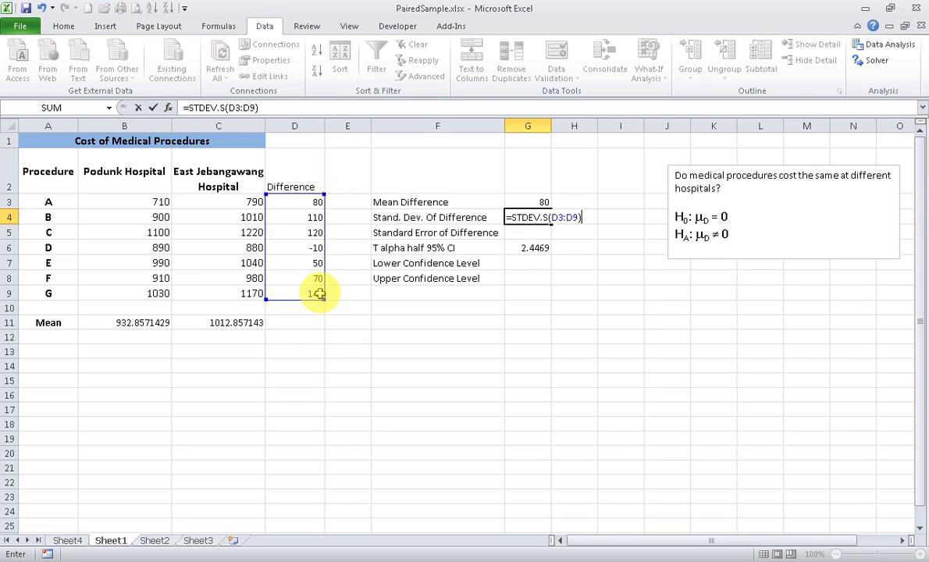
pyautogui.press('Return')
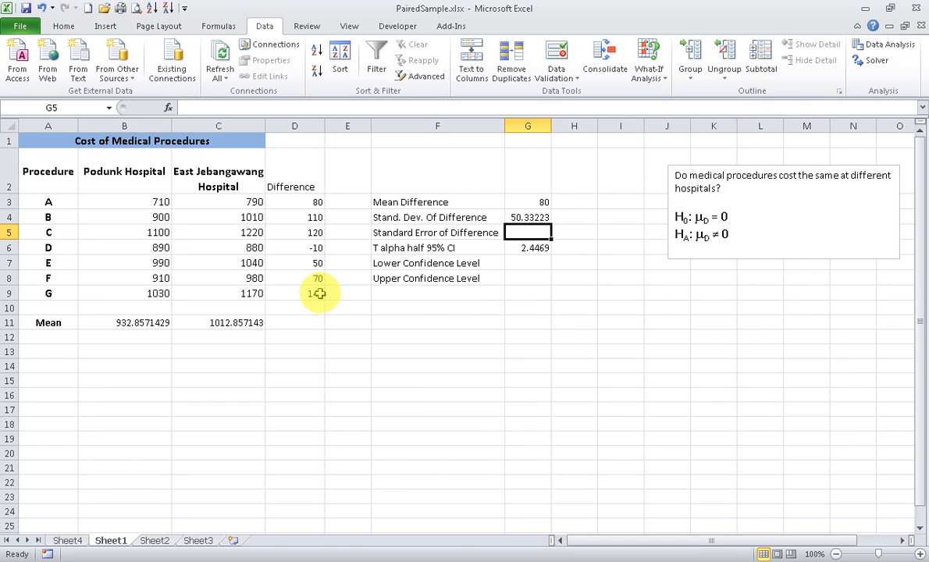
# Enter =G4/sqrt(7) in G5 for a standard error of 19.02379, then select G3:G5
pyautogui.write('=')
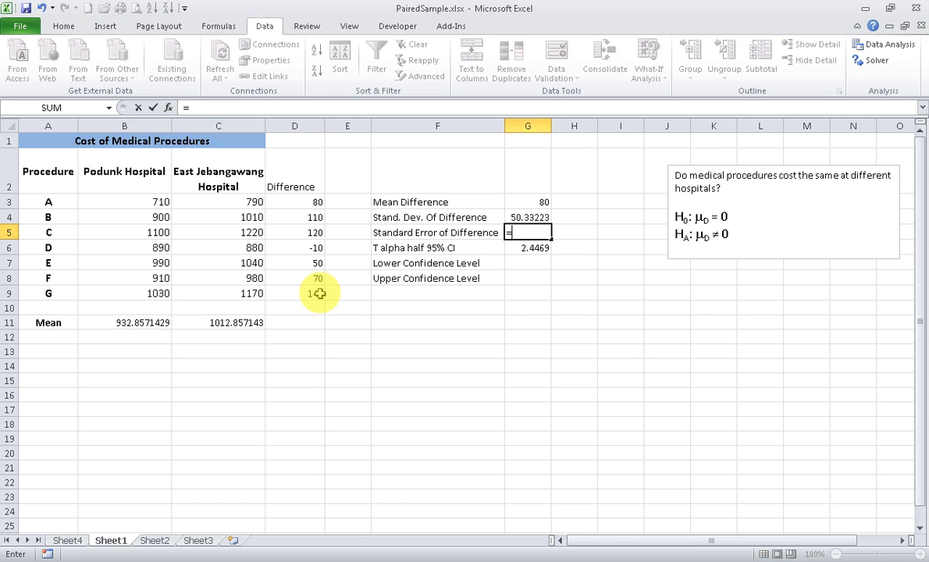
pyautogui.write('G4/sqr')
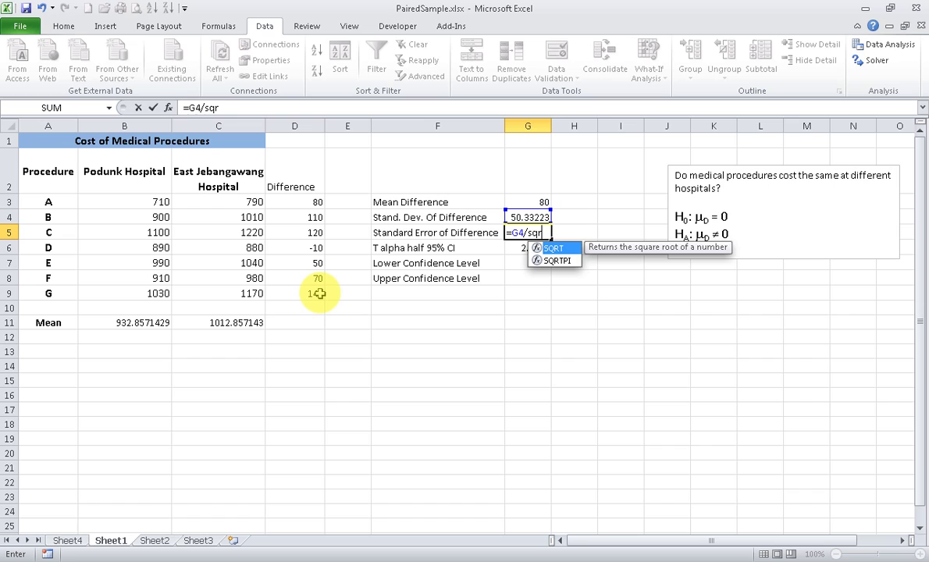
pyautogui.write('t(')
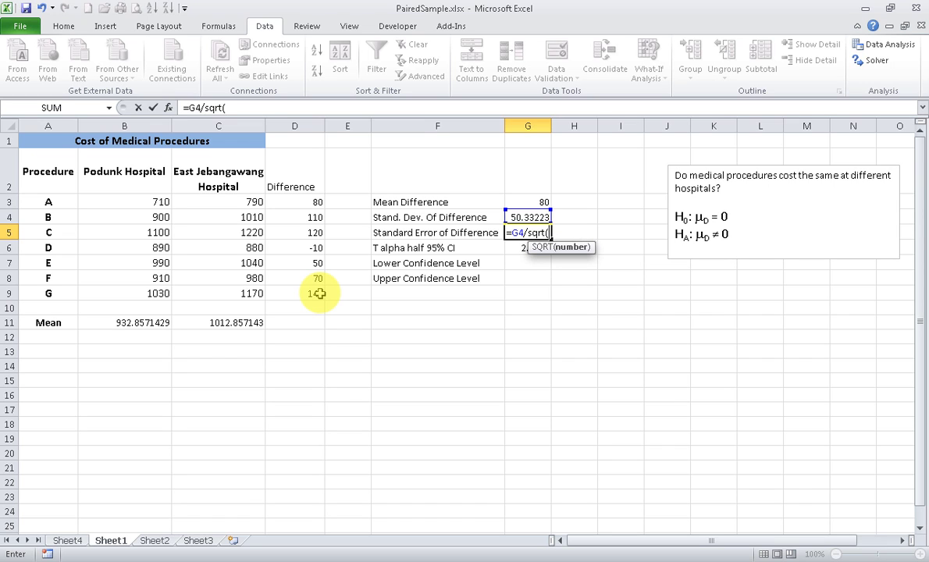
pyautogui.write('7)')
pyautogui.press('Return')
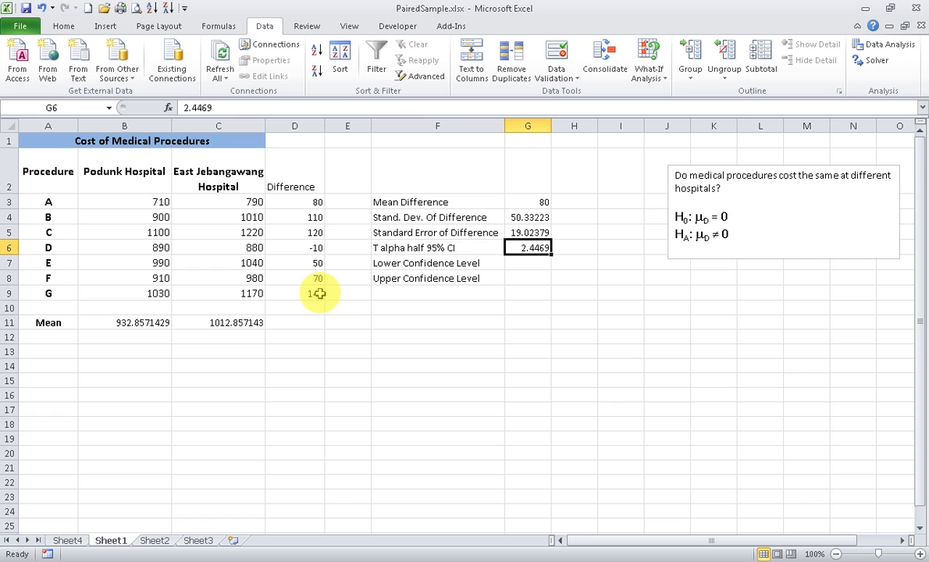
pyautogui.press('Up')
pyautogui.press('Up')
pyautogui.press('Up')
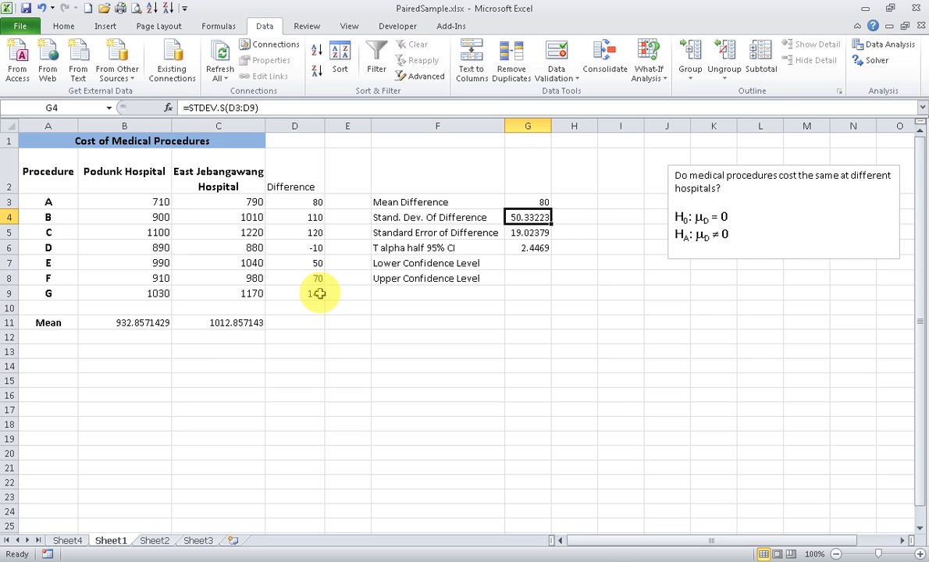
pyautogui.hotkey('shift', 'Down')
pyautogui.hotkey('shift', 'Down')
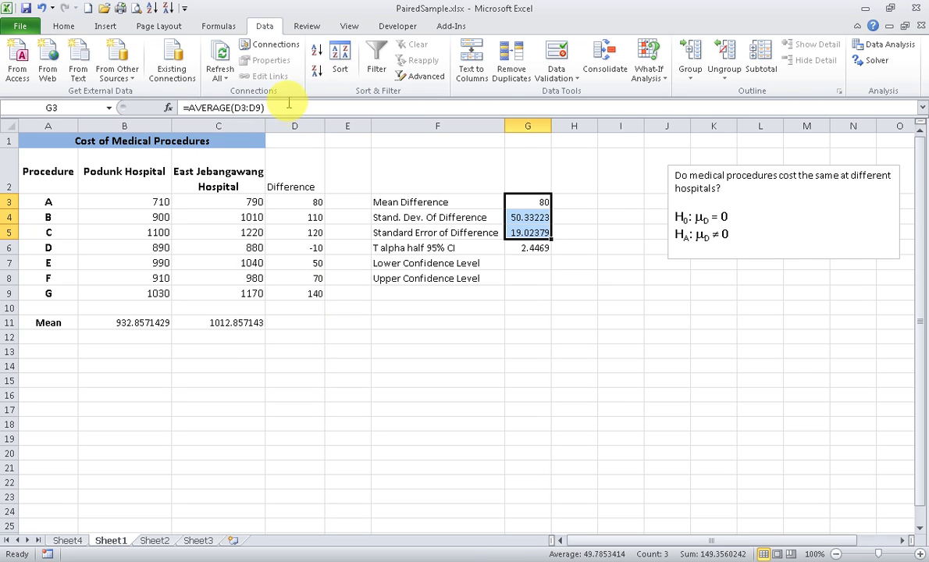
# Apply Accounting format to G3:G5, showing $80.00, $50.33 and $19.02
pyautogui.click(64, 26)
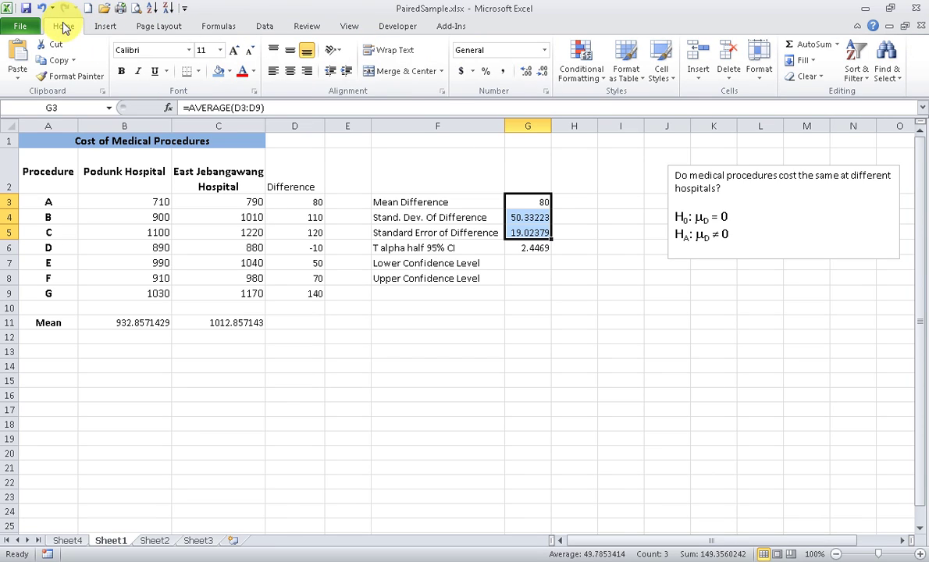
pyautogui.click(462, 72)
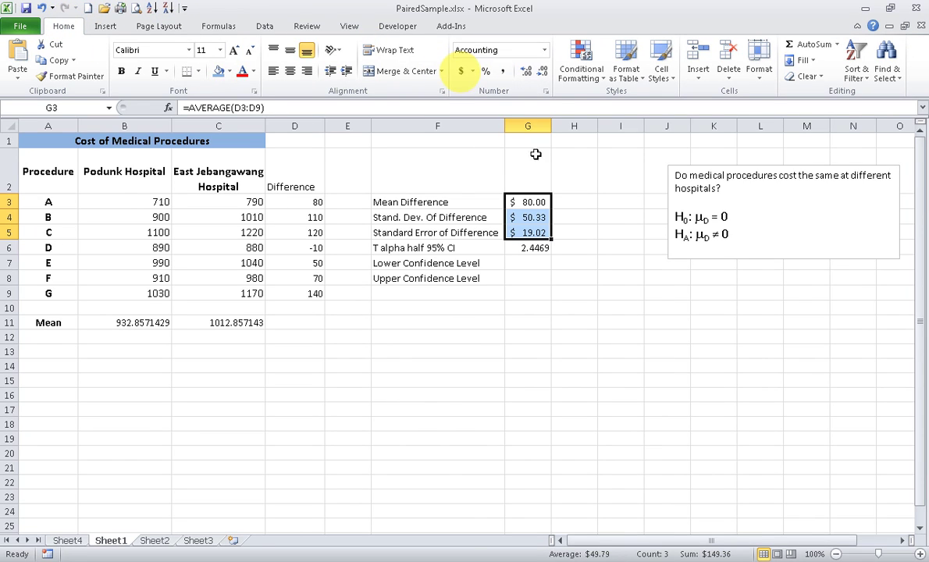
pyautogui.click(532, 265)
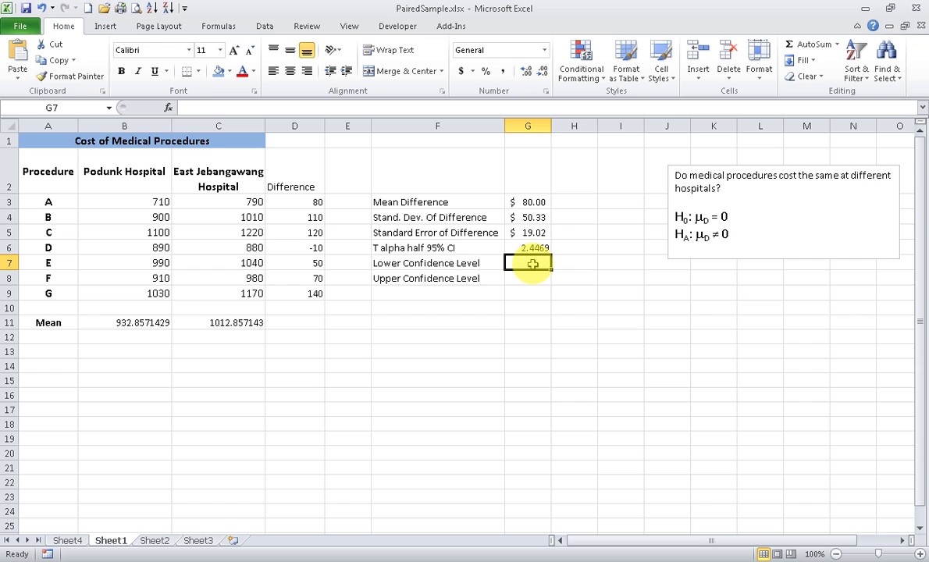
# Enter =G3-G5*G6 in G7 so the lower confidence limit shows $33.45
pyautogui.write('=')
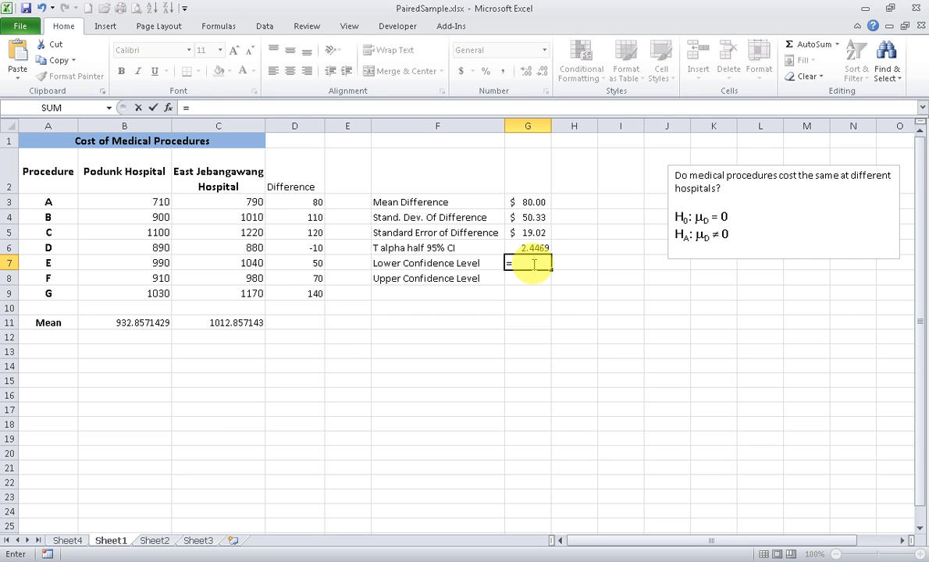
pyautogui.press('Up')
pyautogui.press('Up')
pyautogui.press('Up')
pyautogui.press('Up')
pyautogui.write('-')
pyautogui.press('Up')
pyautogui.press('Up')
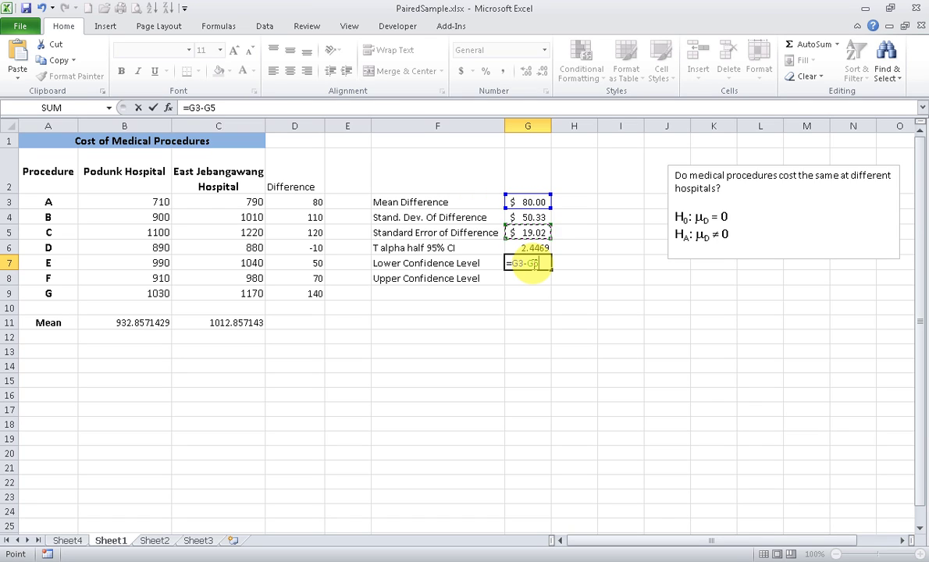
pyautogui.write('*')
pyautogui.press('Up')
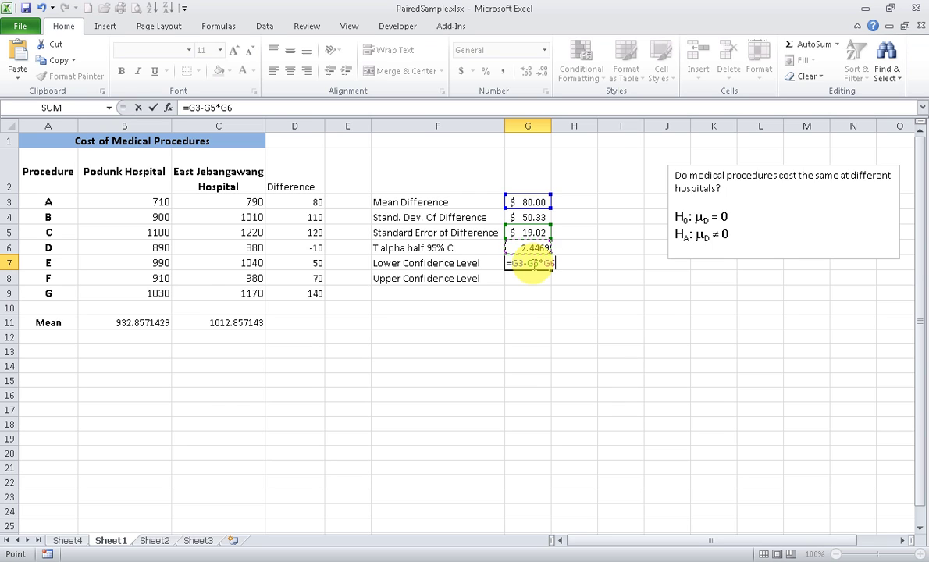
pyautogui.press('Return')
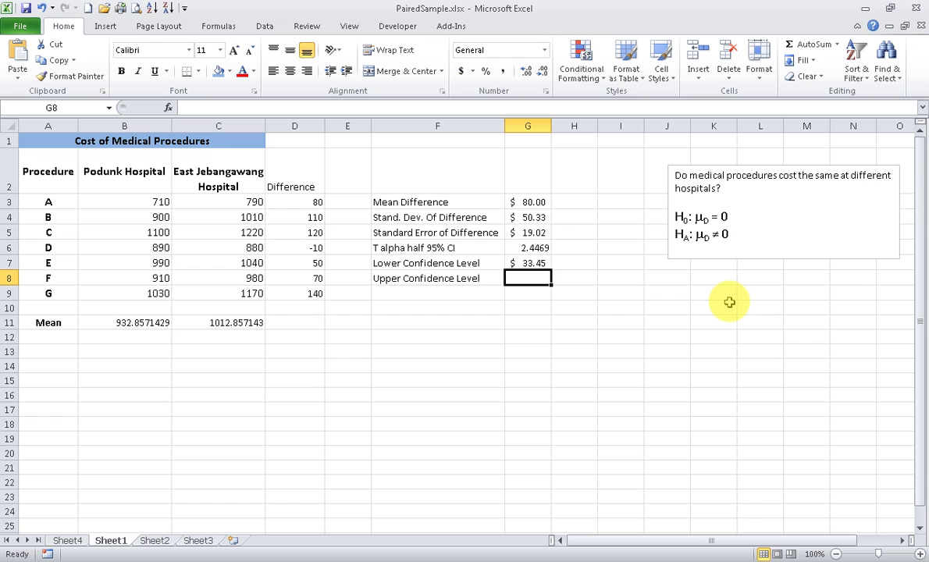
# Enter =G3+G5*G6 in G8 so the upper confidence limit shows $126.55
pyautogui.write('=')
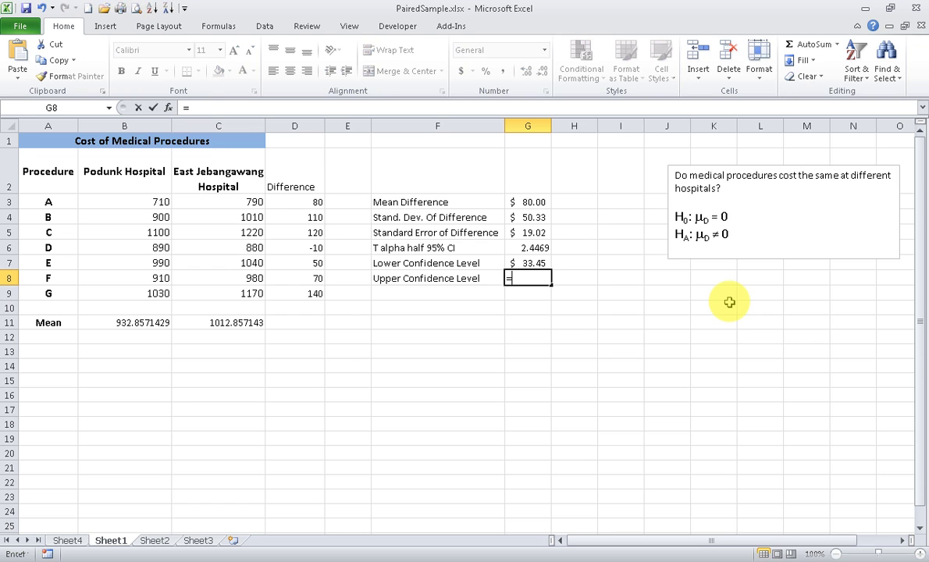
pyautogui.press('Up')
pyautogui.press('Up')
pyautogui.press('Up')
pyautogui.press('Up')
pyautogui.press('Up')
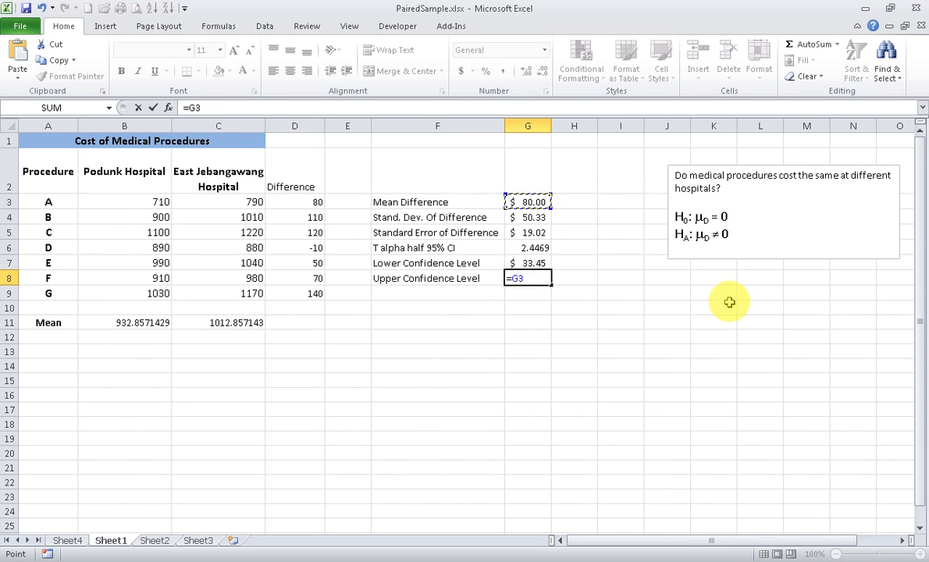
pyautogui.write('+')
pyautogui.press('Up')
pyautogui.press('Up')
pyautogui.press('Up')
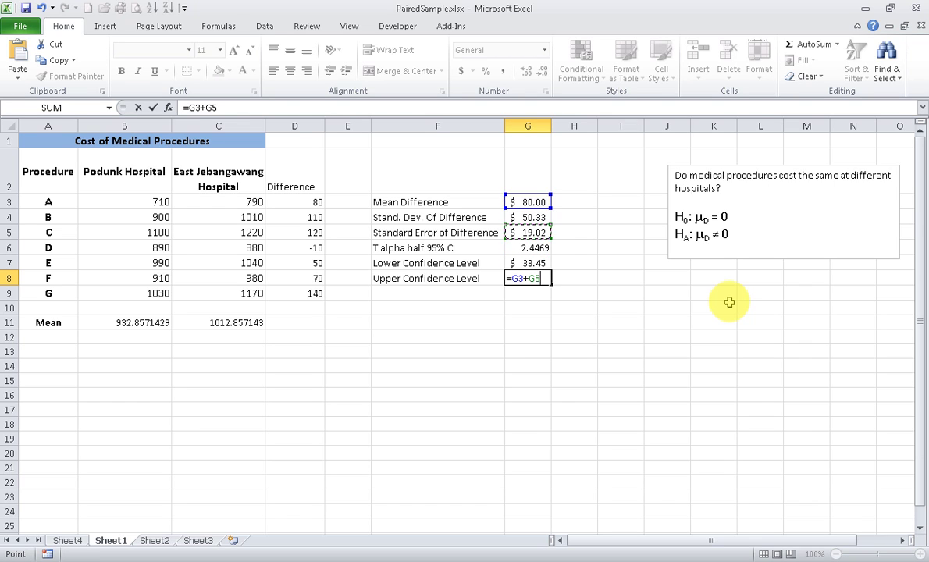
pyautogui.write('*')
pyautogui.press('Up')
pyautogui.press('Up')
pyautogui.press('Return')
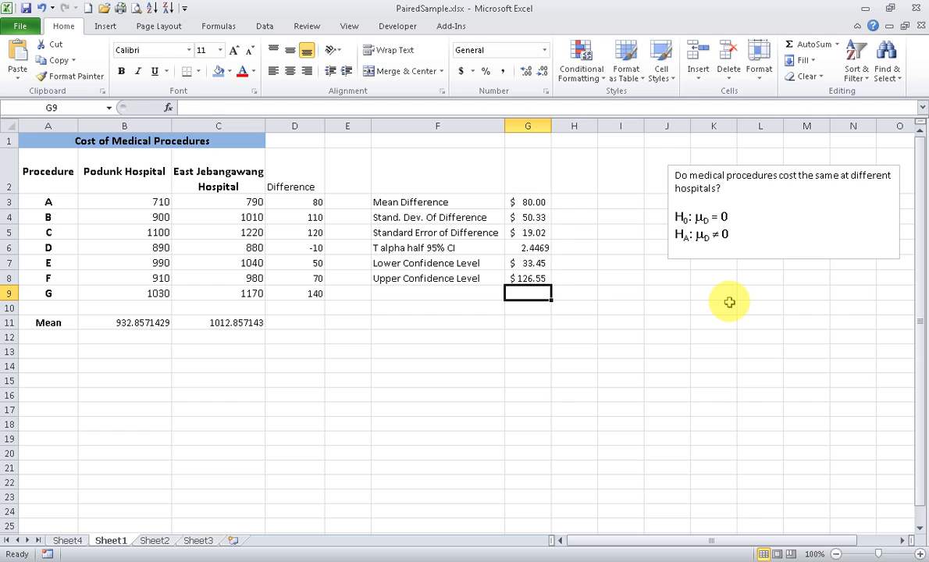